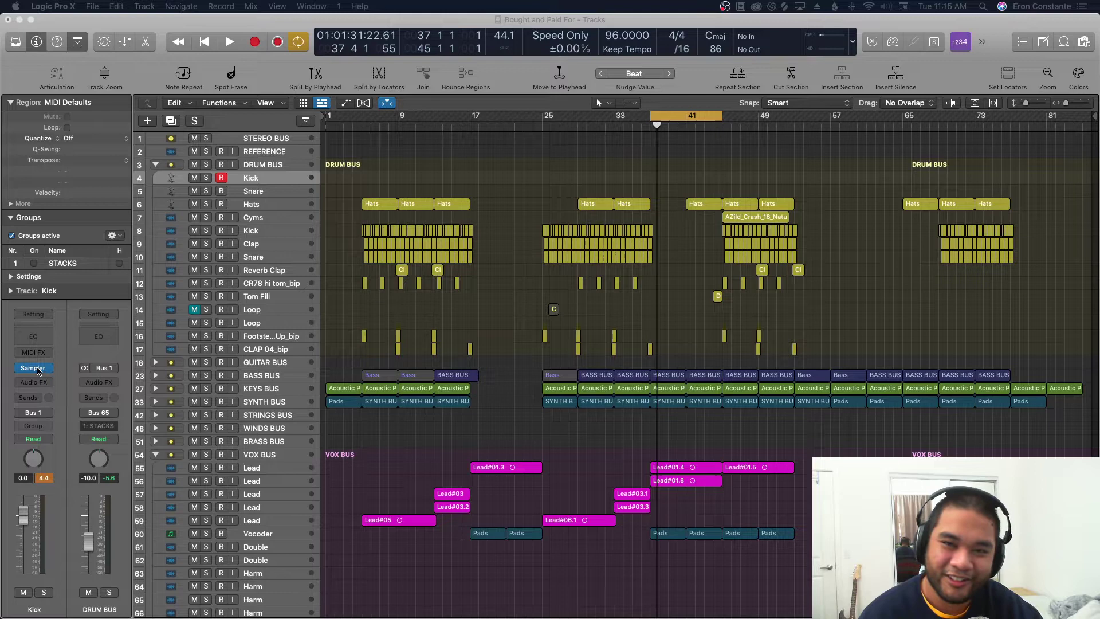
pyautogui.click(34, 369)
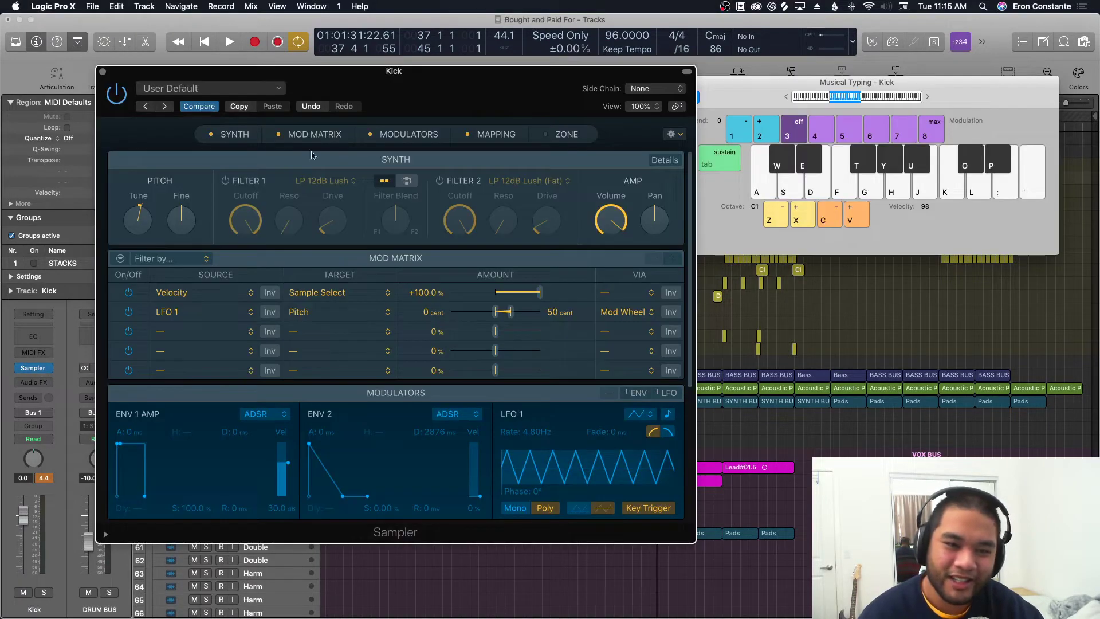
pyautogui.moveTo(478, 124); pyautogui.dragTo(626, 109)
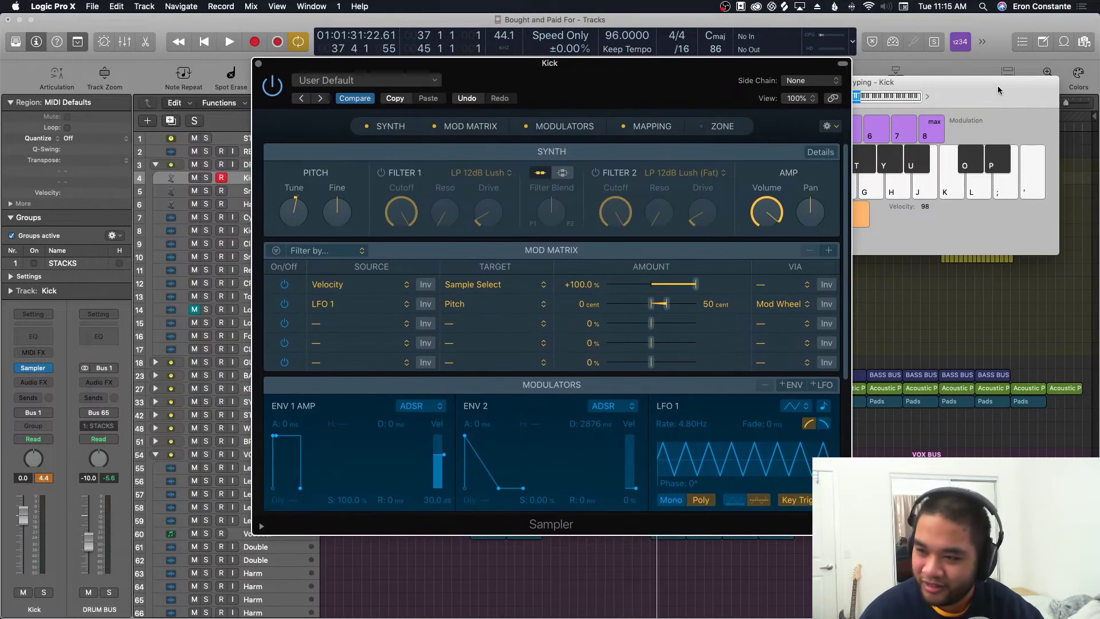
pyautogui.moveTo(1000, 86); pyautogui.dragTo(984, 126)
pyautogui.moveTo(662, 97); pyautogui.dragTo(539, 86)
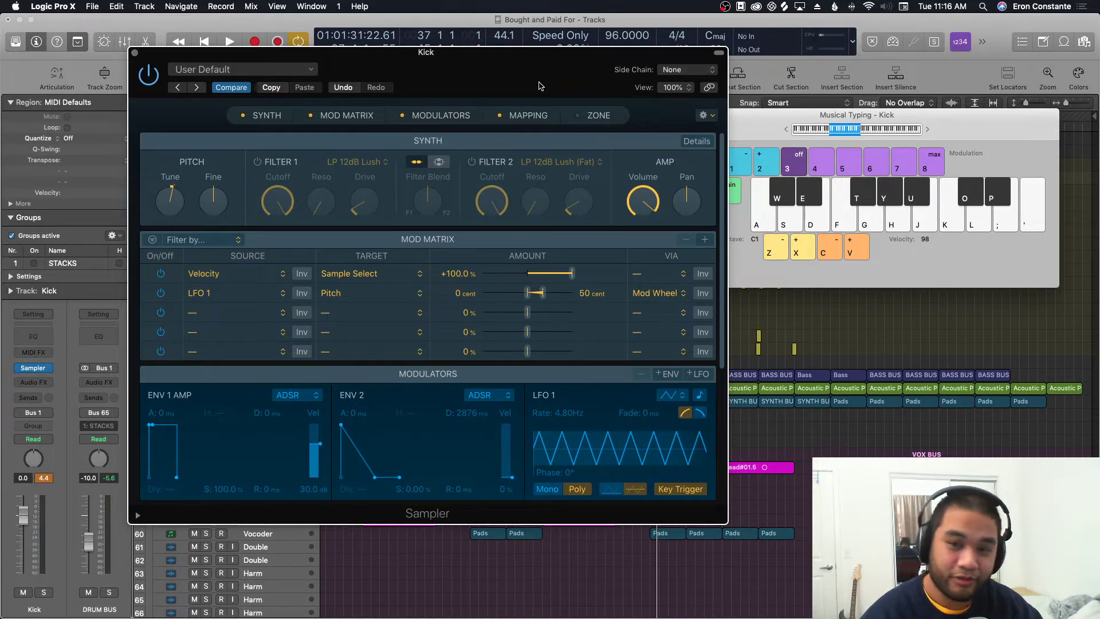
# Step: Dismiss the Backblaze backup permissions warning
pyautogui.scroll(-8, 538, 209)
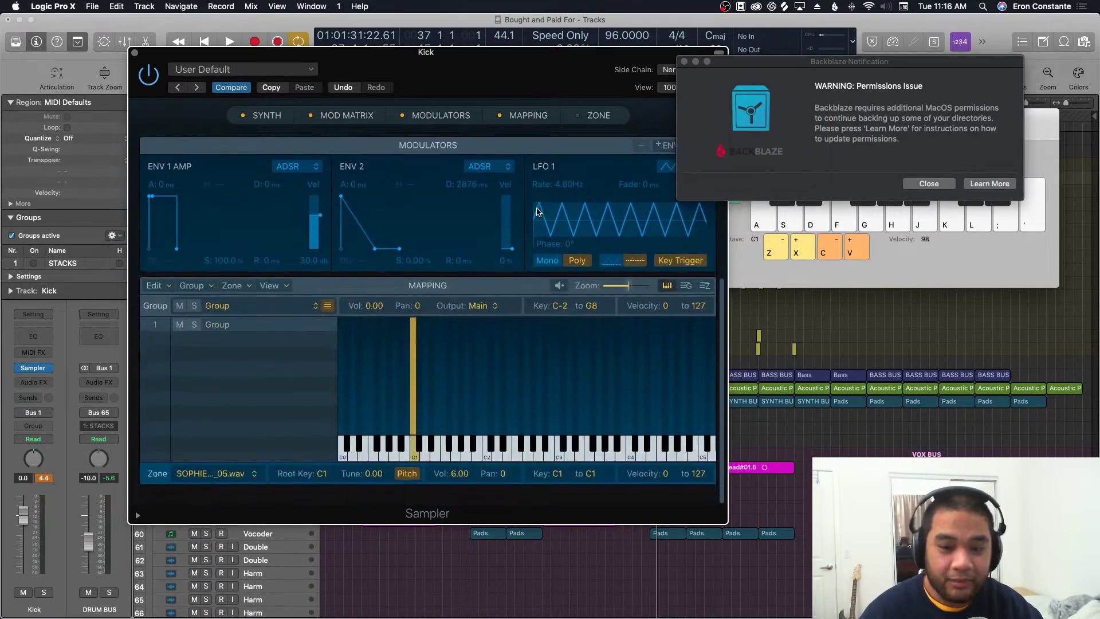
pyautogui.click(929, 184)
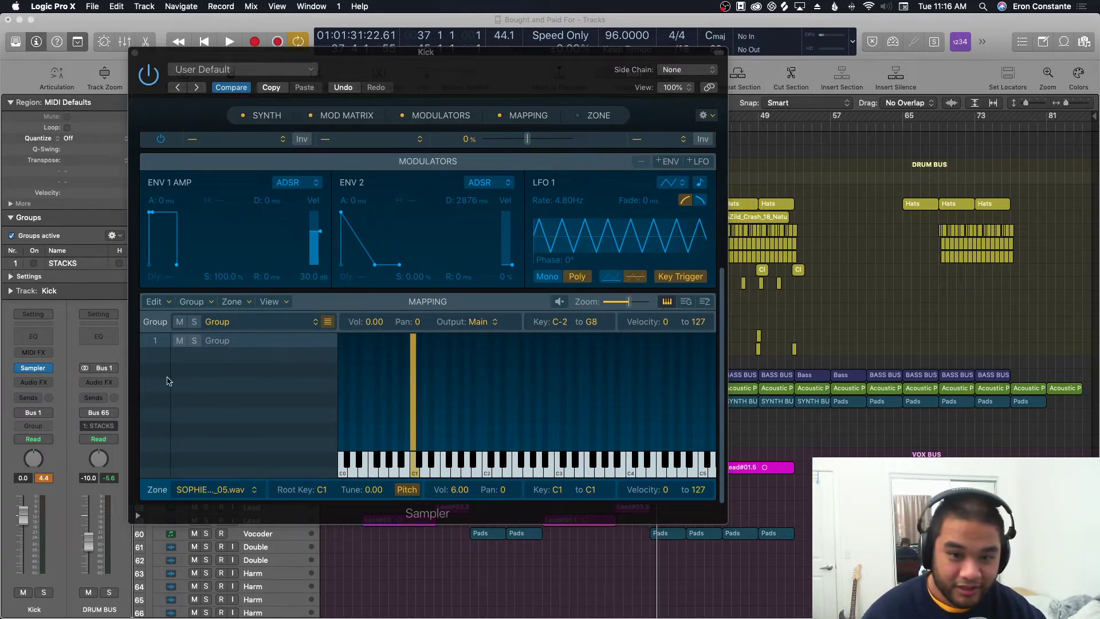
pyautogui.scroll(3, 281, 263)
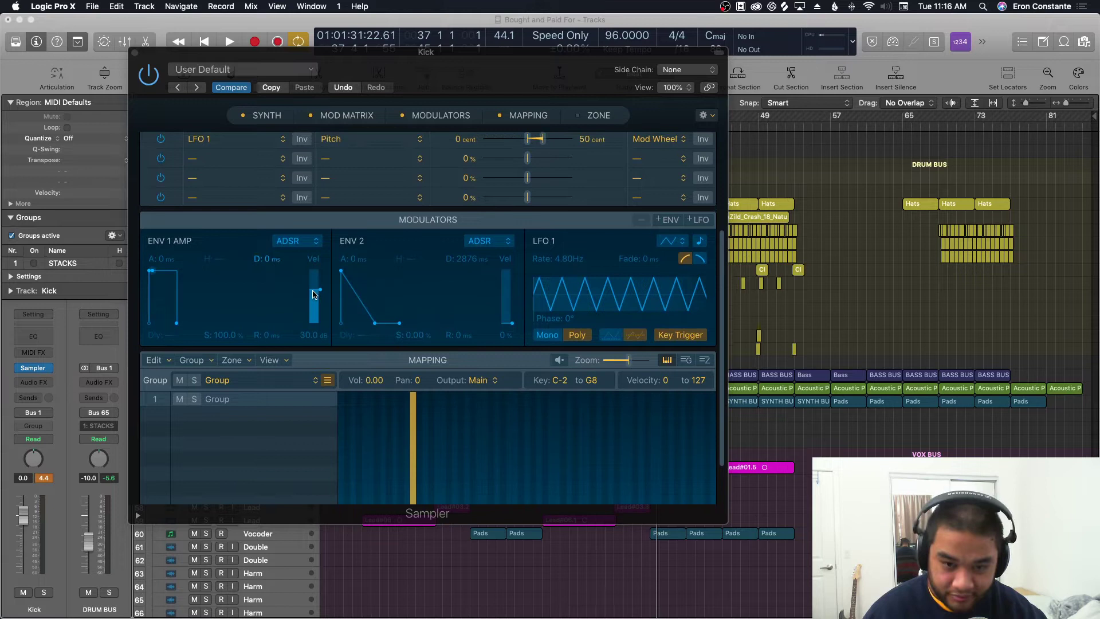
# Step: With Musical Typing on, drag the amp envelope to a 532 ms decay at ~2.7% sustain, then audition a note
pyautogui.press('super+k')
pyautogui.moveTo(155, 275); pyautogui.dragTo(173, 314)
pyautogui.press('a')
pyautogui.press('a')
pyautogui.press('a')
pyautogui.press('a')
pyautogui.press('a')
pyautogui.press('a')
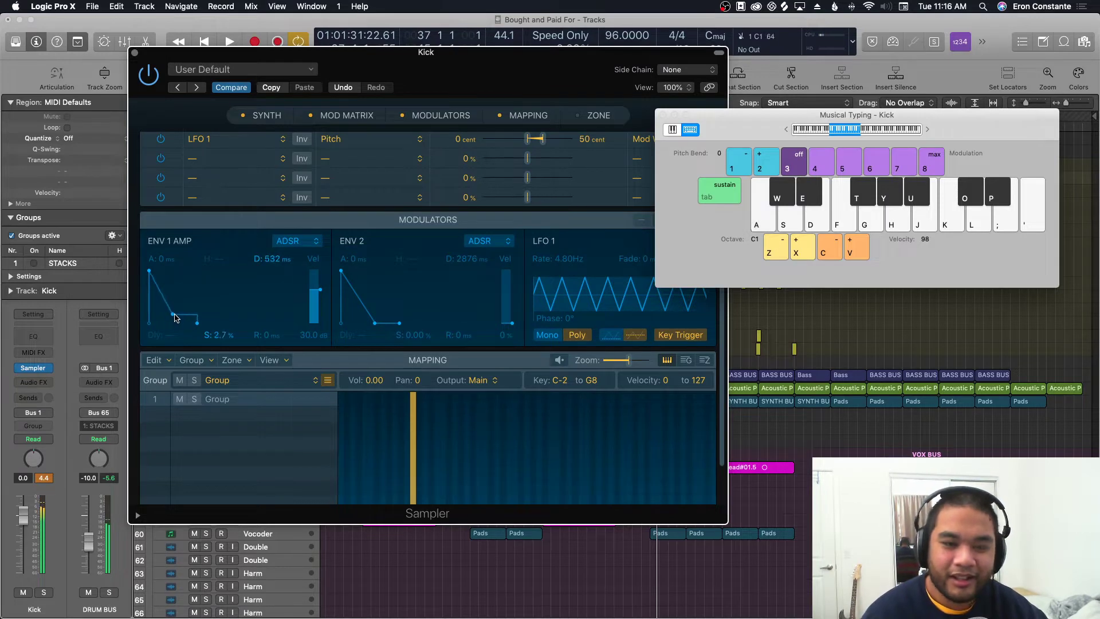
# Step: Close Musical Typing and reshape the amp envelope to 327 ms decay with 0% sustain
pyautogui.click(663, 115)
pyautogui.scroll(2, 257, 296)
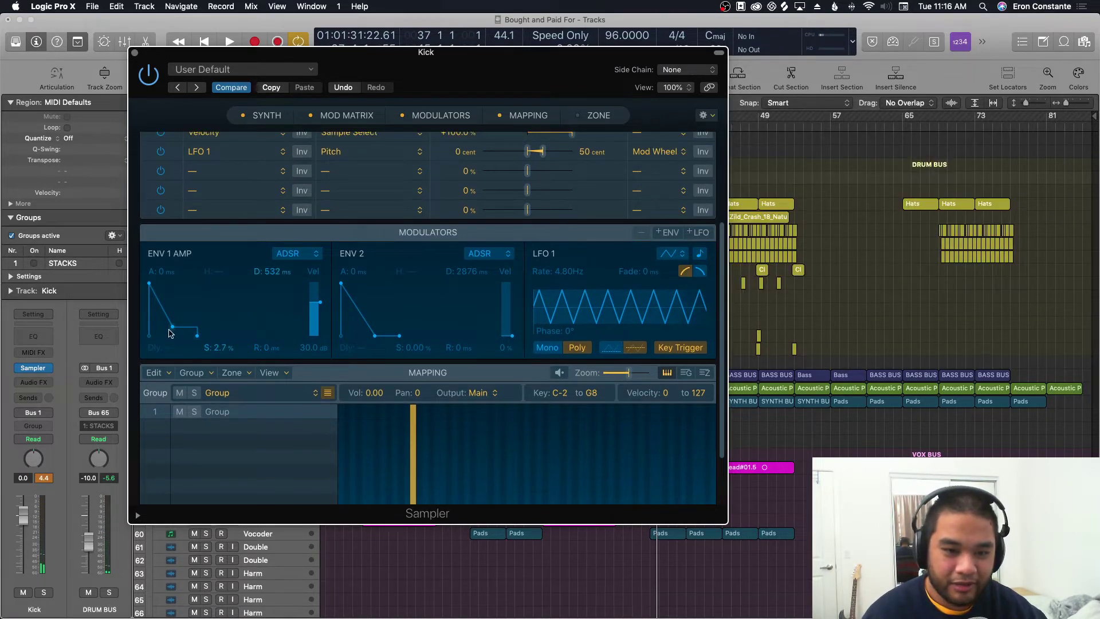
pyautogui.moveTo(173, 331)
pyautogui.mouseDown()
pyautogui.moveTo(161, 345)
pyautogui.moveTo(170, 338)
pyautogui.mouseUp()
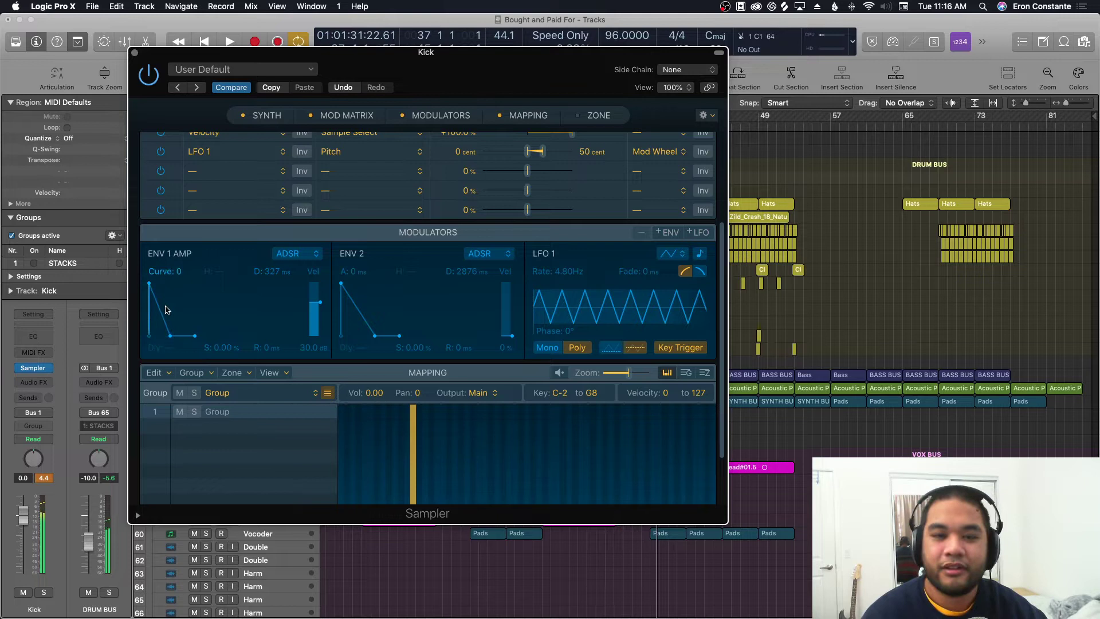
# Step: Stretch ENV 2 decay to 10000 ms and set LFO 1 pitch depth to −2 to 45 cent
pyautogui.scroll(2, 165, 310)
pyautogui.moveTo(375, 360)
pyautogui.mouseDown()
pyautogui.moveTo(346, 360)
pyautogui.moveTo(390, 350)
pyautogui.moveTo(367, 352)
pyautogui.mouseUp()
pyautogui.scroll(3, 389, 344)
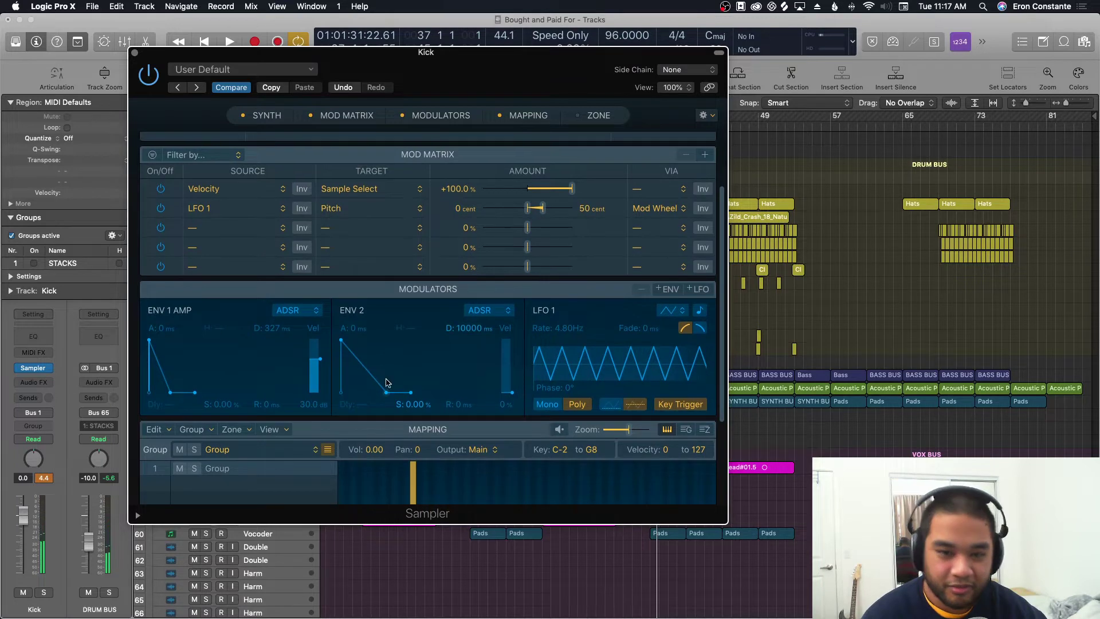
pyautogui.scroll(5, 360, 279)
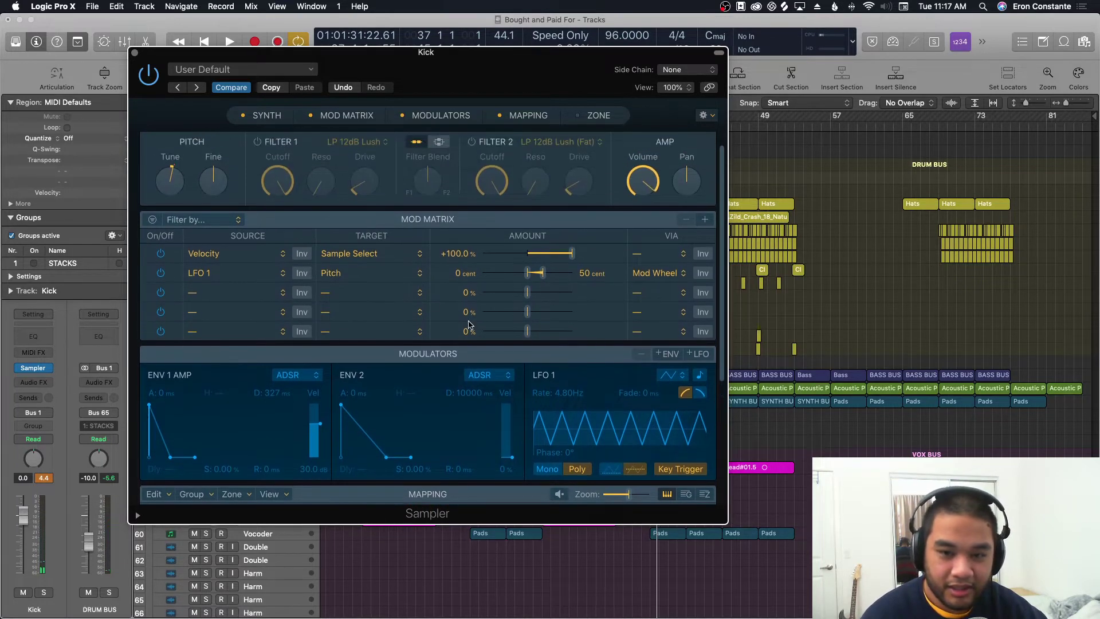
pyautogui.moveTo(548, 275)
pyautogui.mouseDown()
pyautogui.moveTo(519, 274)
pyautogui.moveTo(538, 280)
pyautogui.mouseUp()
# Step: Nudge the Tune up and try different Filter 1 cutoff values
pyautogui.moveTo(170, 183); pyautogui.dragTo(163, 181)
pyautogui.scroll(2, 172, 189)
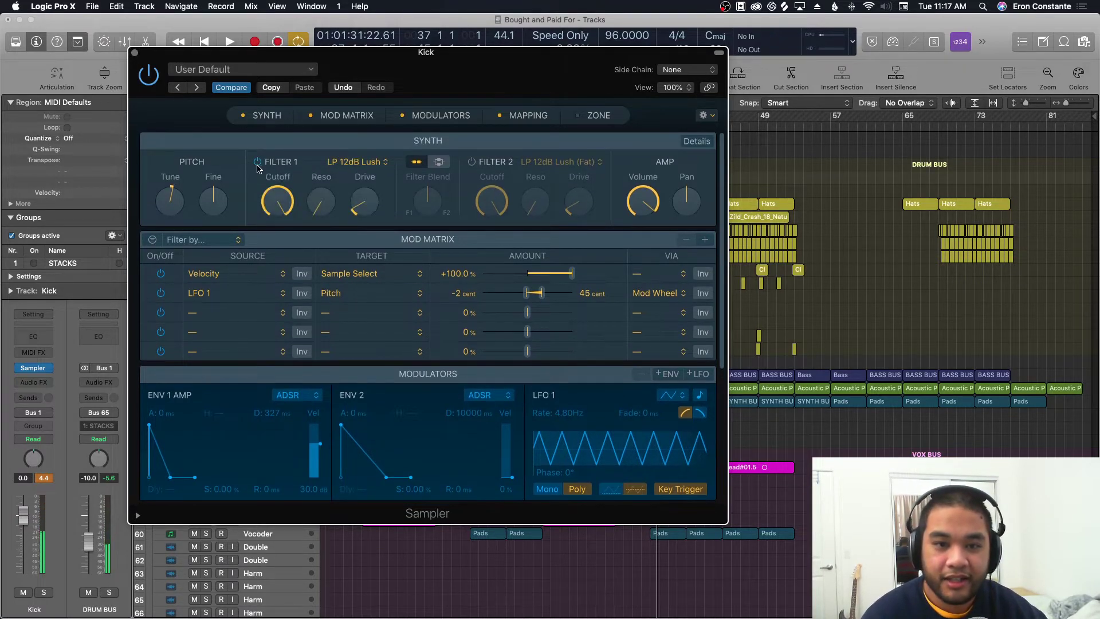
pyautogui.moveTo(269, 205); pyautogui.dragTo(269, 186)
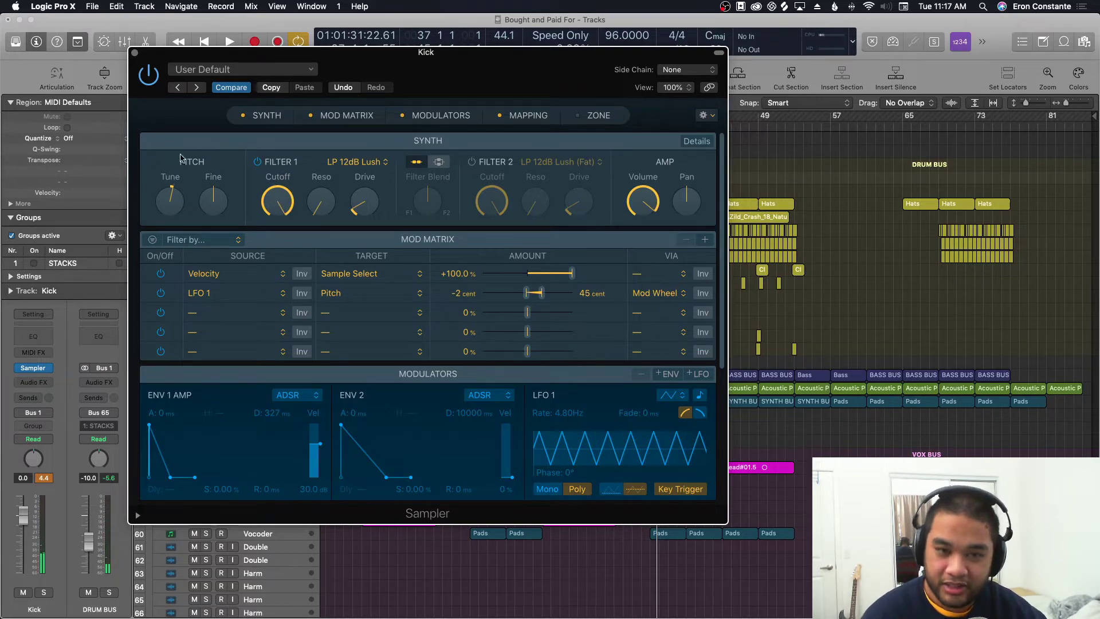
# Step: Move the Sampler window over to the right
pyautogui.moveTo(175, 207)
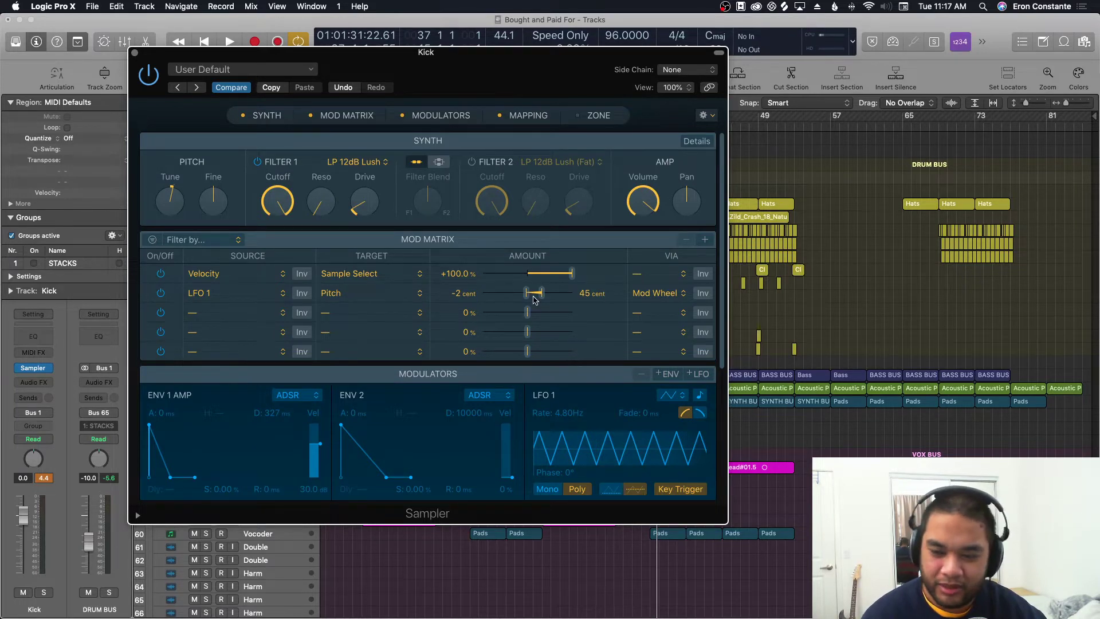
pyautogui.moveTo(519, 92); pyautogui.dragTo(583, 82)
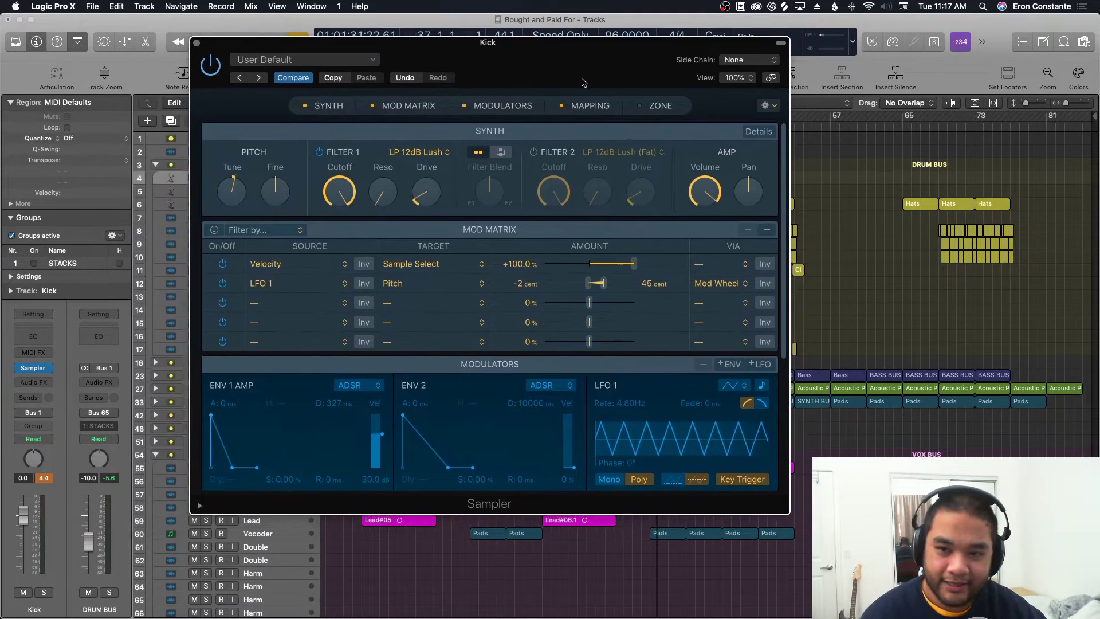
pyautogui.scroll(-4, 570, 258)
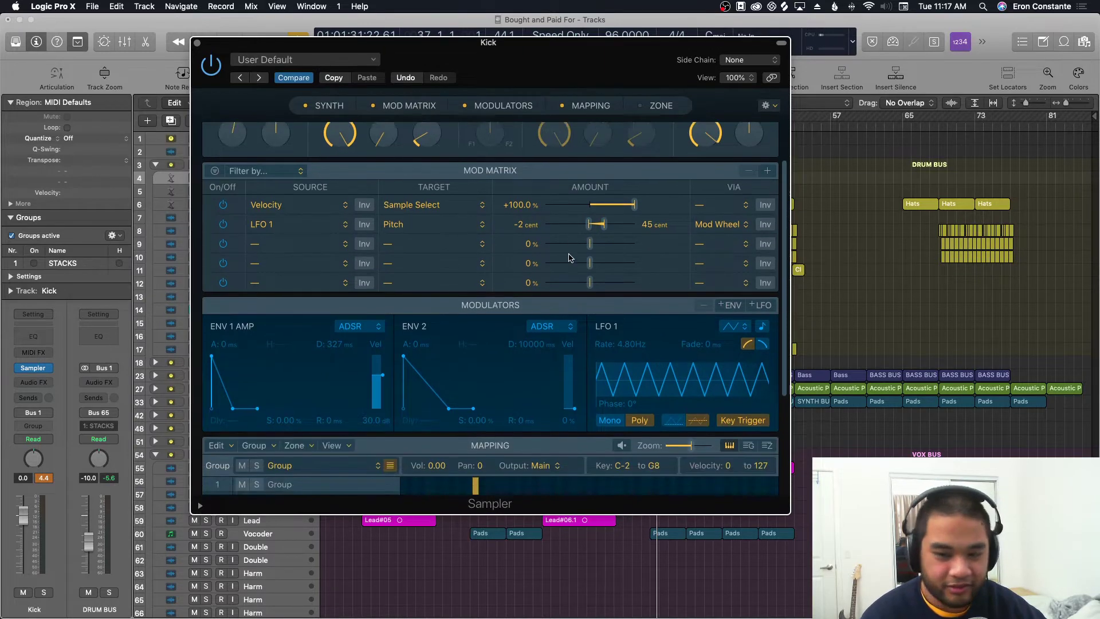
pyautogui.scroll(-6, 571, 258)
pyautogui.scroll(10, 570, 257)
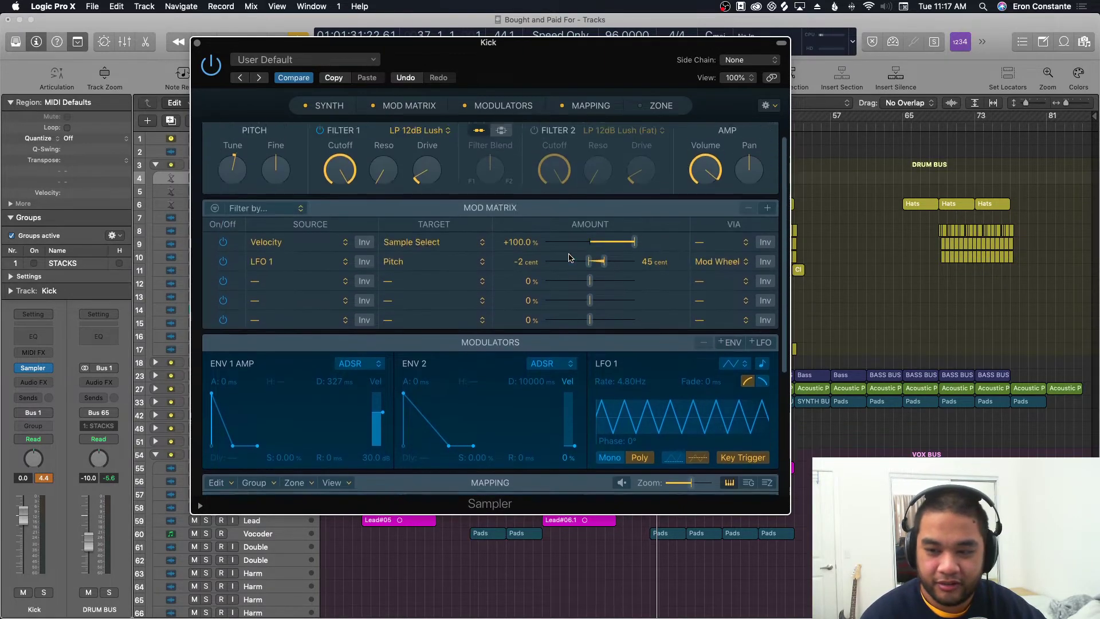
pyautogui.scroll(-3, 570, 258)
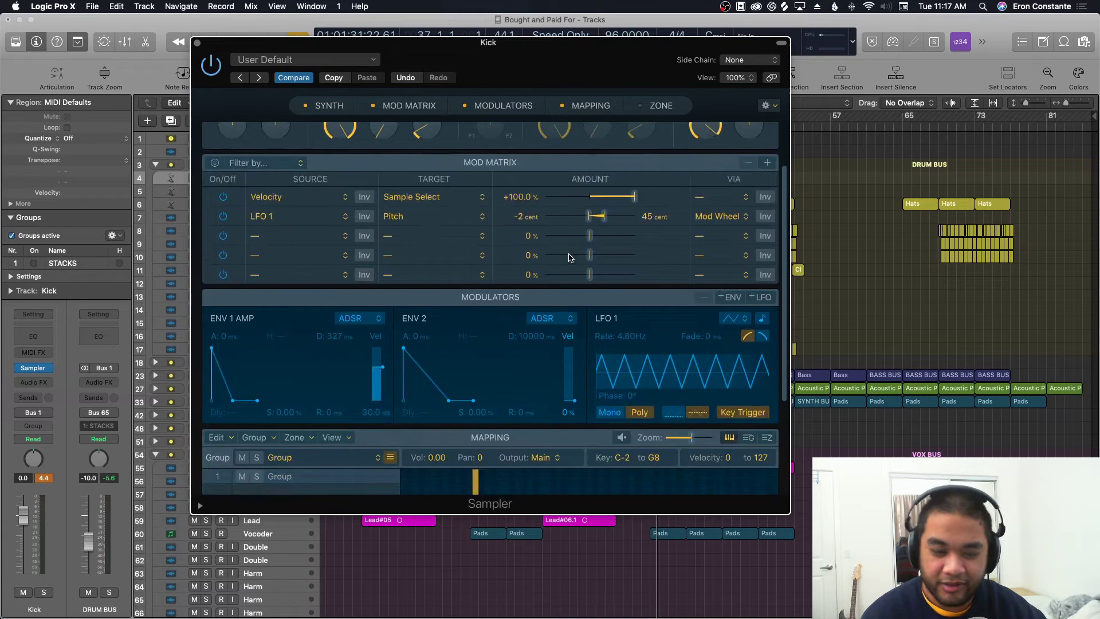
# Step: Replace the Kick track's Sampler with stereo Quick Sampler and move its window to the screen top
pyautogui.click(196, 42)
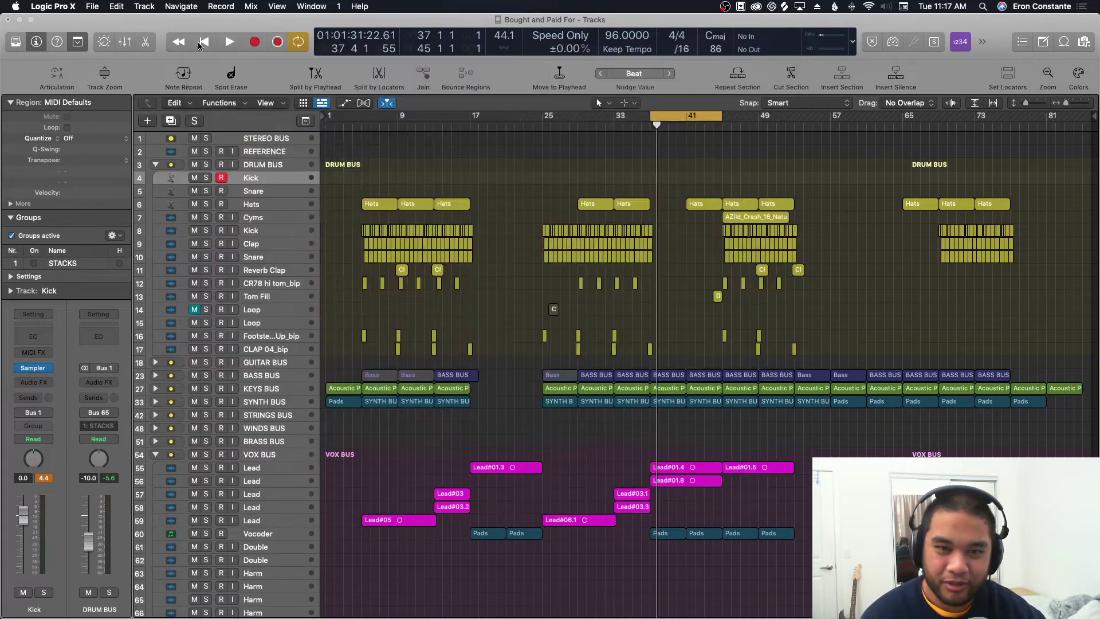
pyautogui.click(48, 367)
pyautogui.moveTo(59, 513)
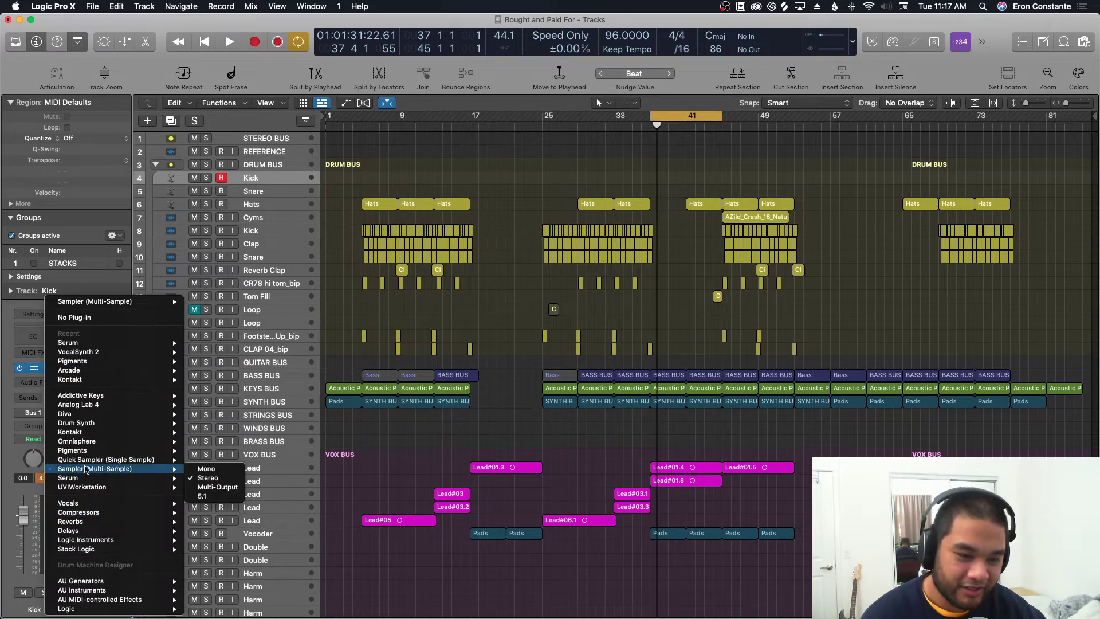
pyautogui.moveTo(124, 460)
pyautogui.click(200, 469)
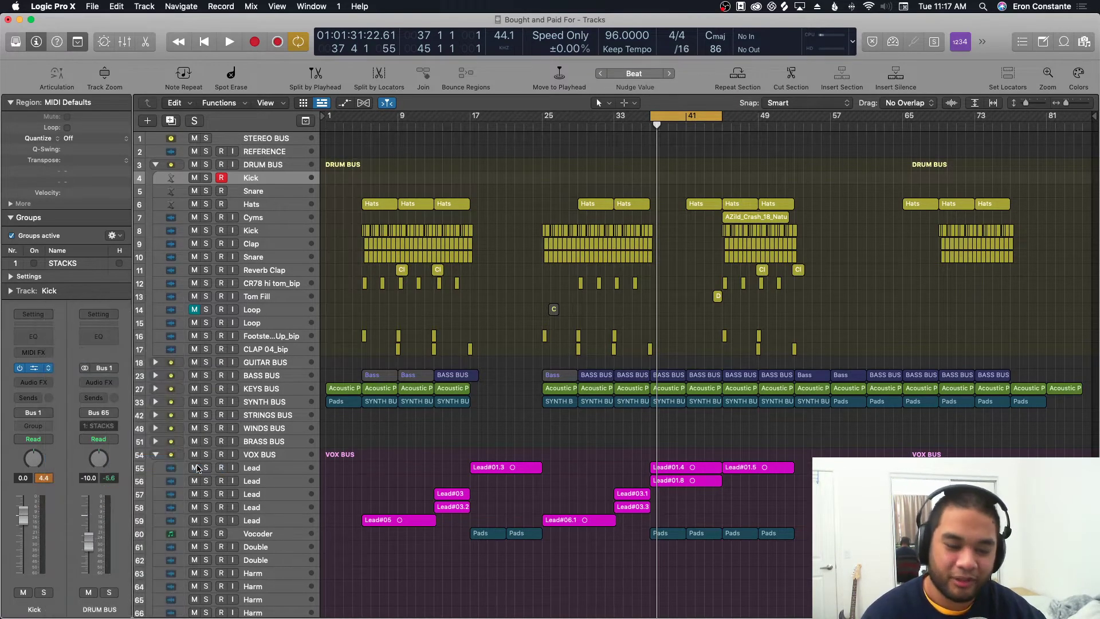
pyautogui.moveTo(647, 195); pyautogui.dragTo(521, 55)
# Step: In Samplism Lite, search 'vocal' across All Tags instead of Snare
pyautogui.moveTo(614, 616)
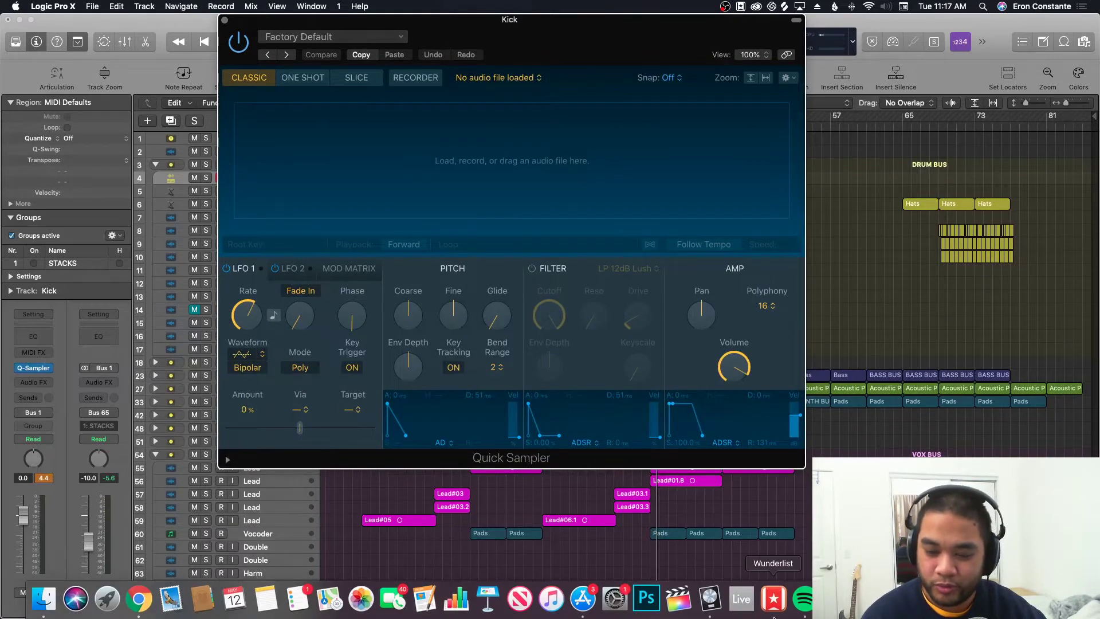
pyautogui.click(773, 598)
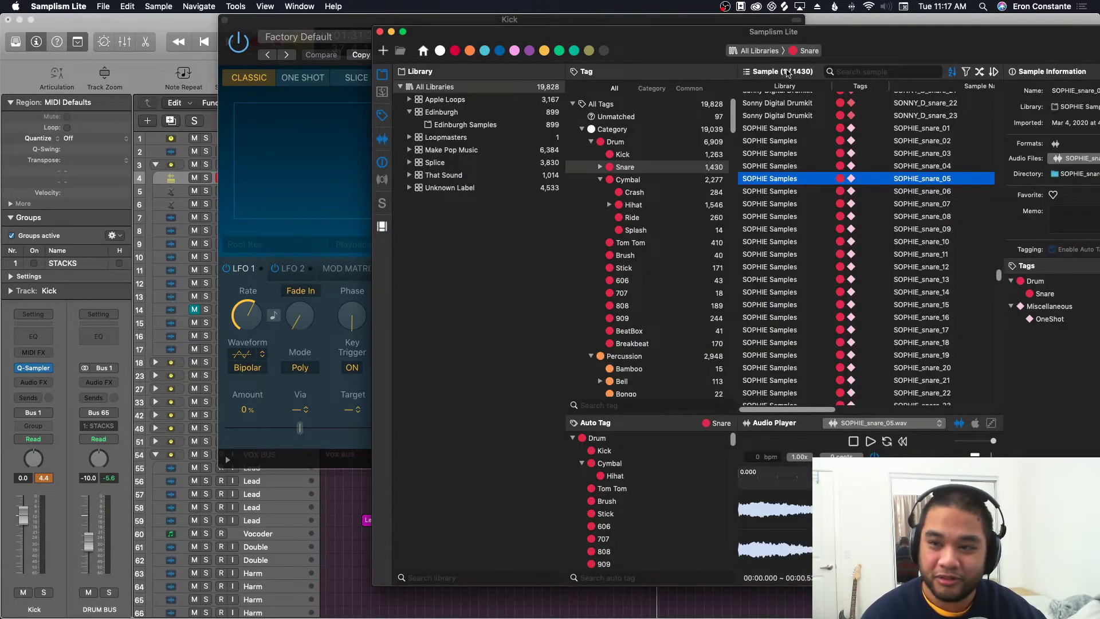
pyautogui.click(881, 72)
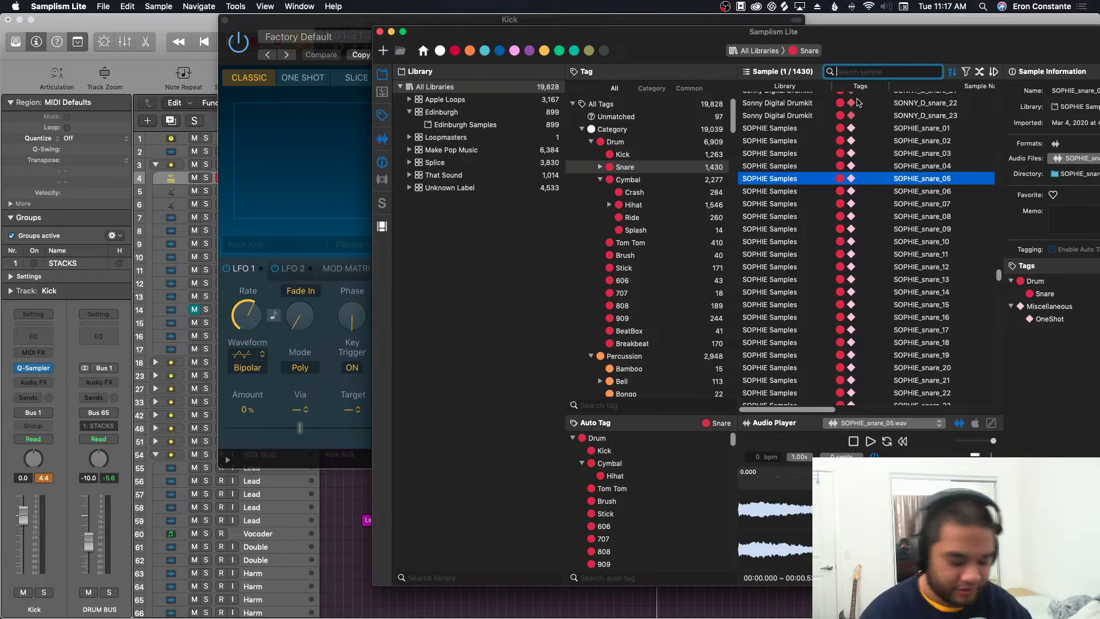
pyautogui.write('vocal')
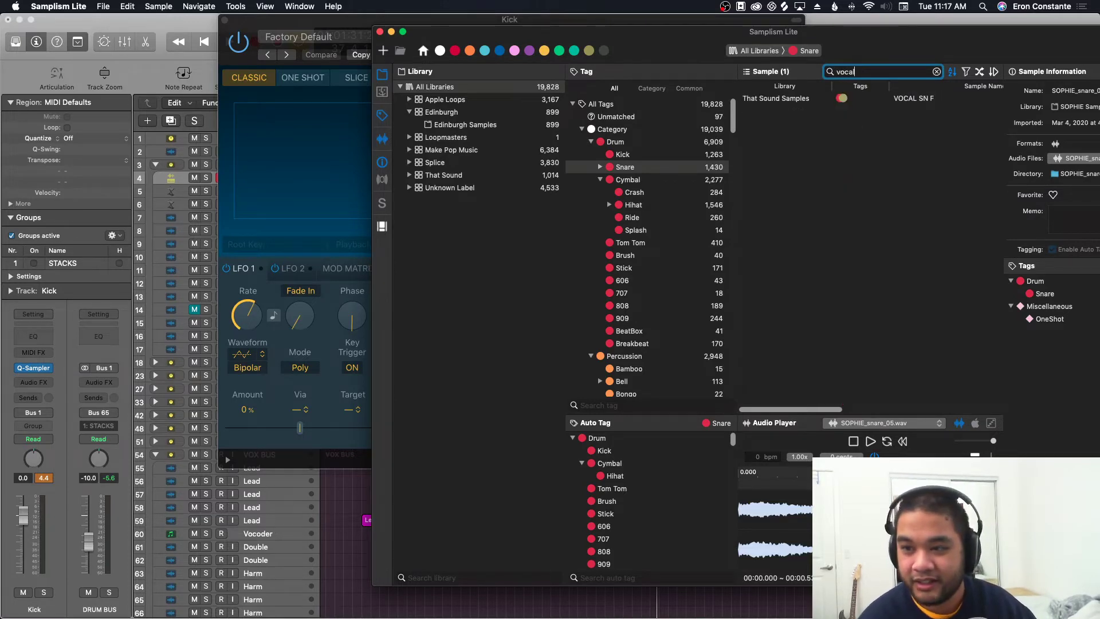
pyautogui.click(642, 106)
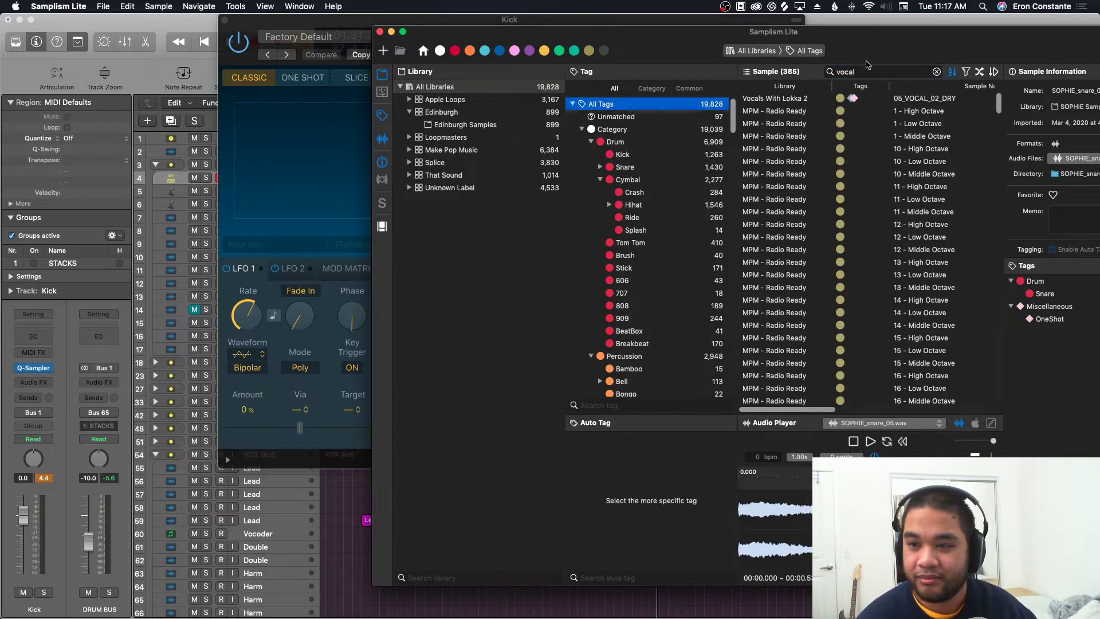
pyautogui.scroll(-15, 863, 114)
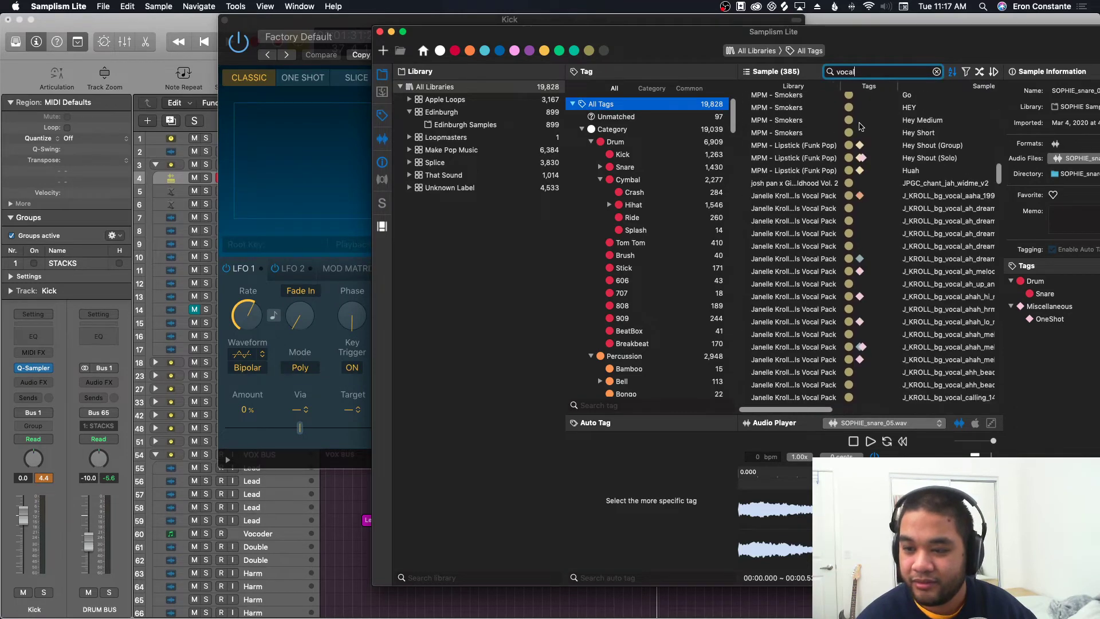
pyautogui.scroll(-20, 862, 125)
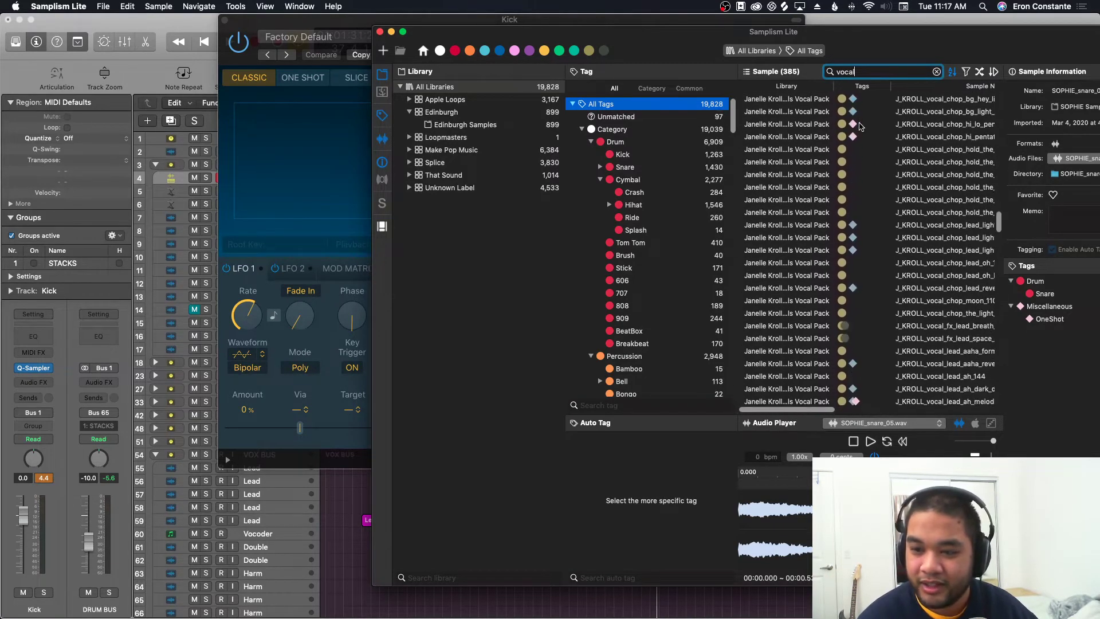
# Step: Search 'karra', preview the short KARRA vocal phrase, and drag it into Quick Sampler
pyautogui.press('super+a')
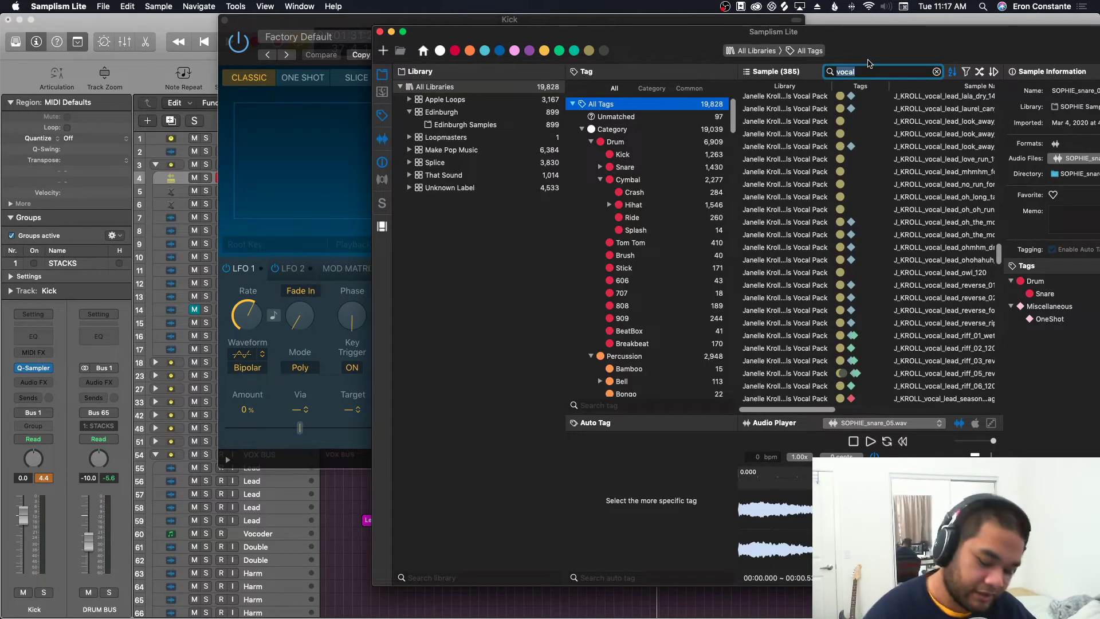
pyautogui.write('karra')
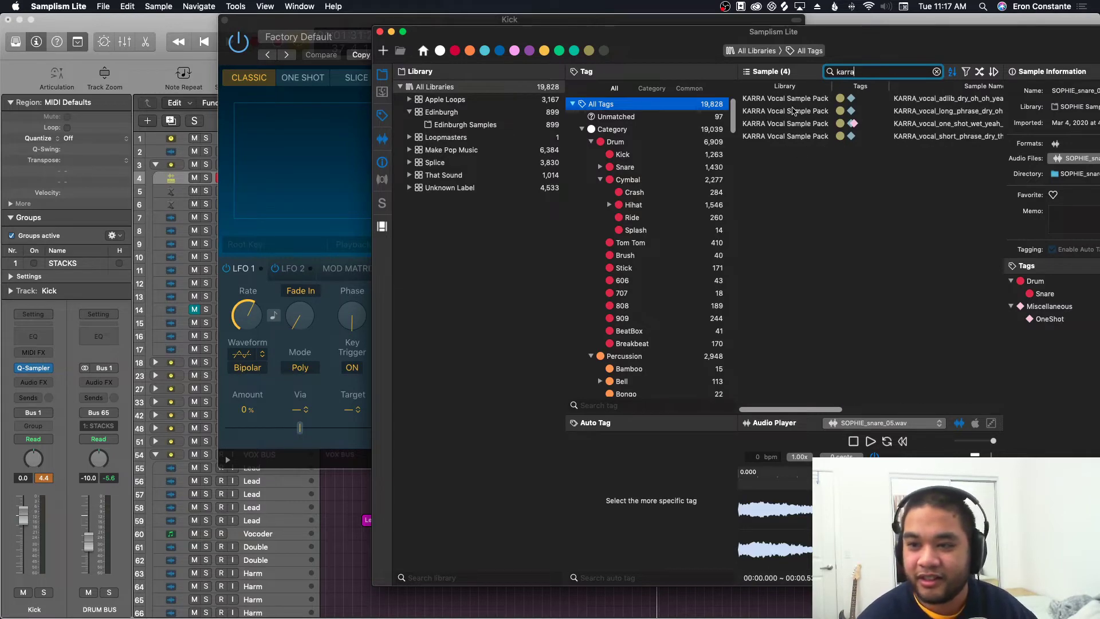
pyautogui.moveTo(790, 111); pyautogui.dragTo(345, 177)
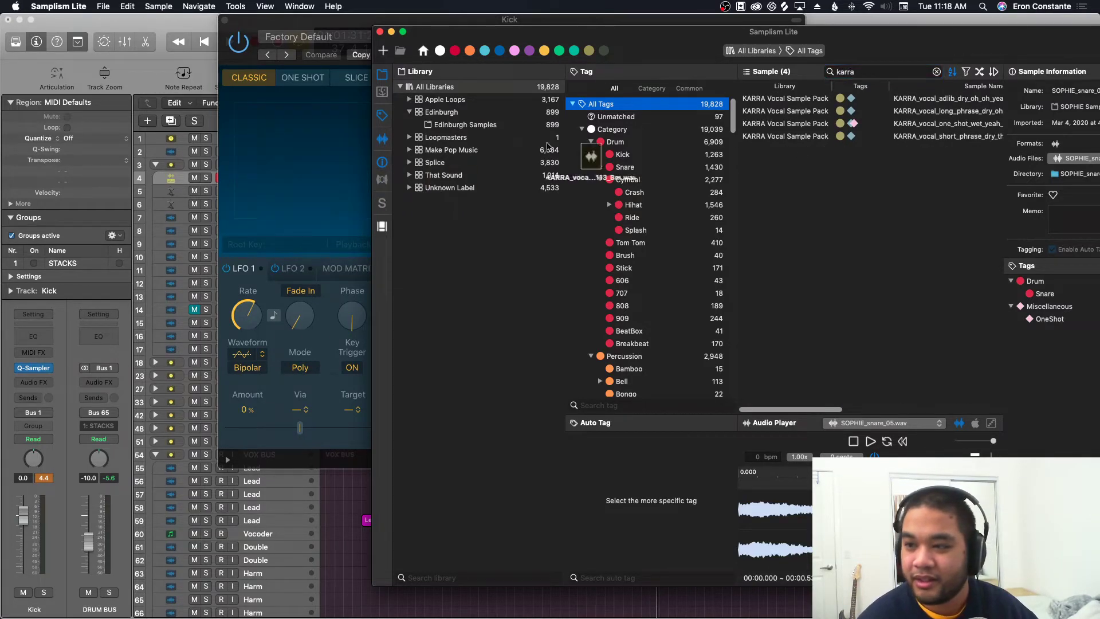
pyautogui.click(837, 135)
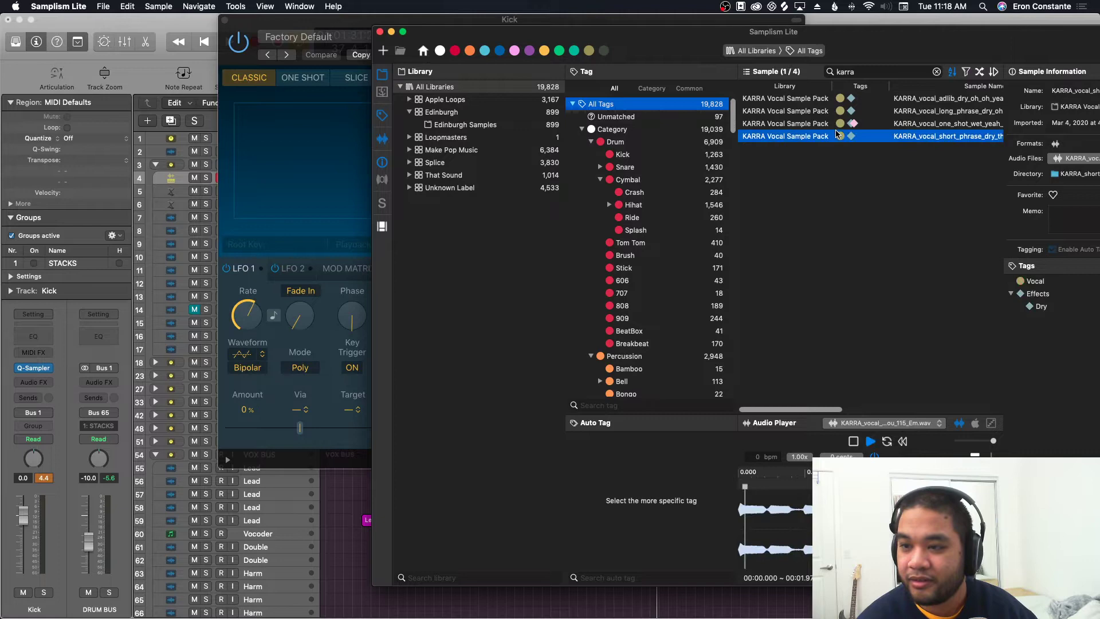
pyautogui.moveTo(654, 45); pyautogui.dragTo(5, 33)
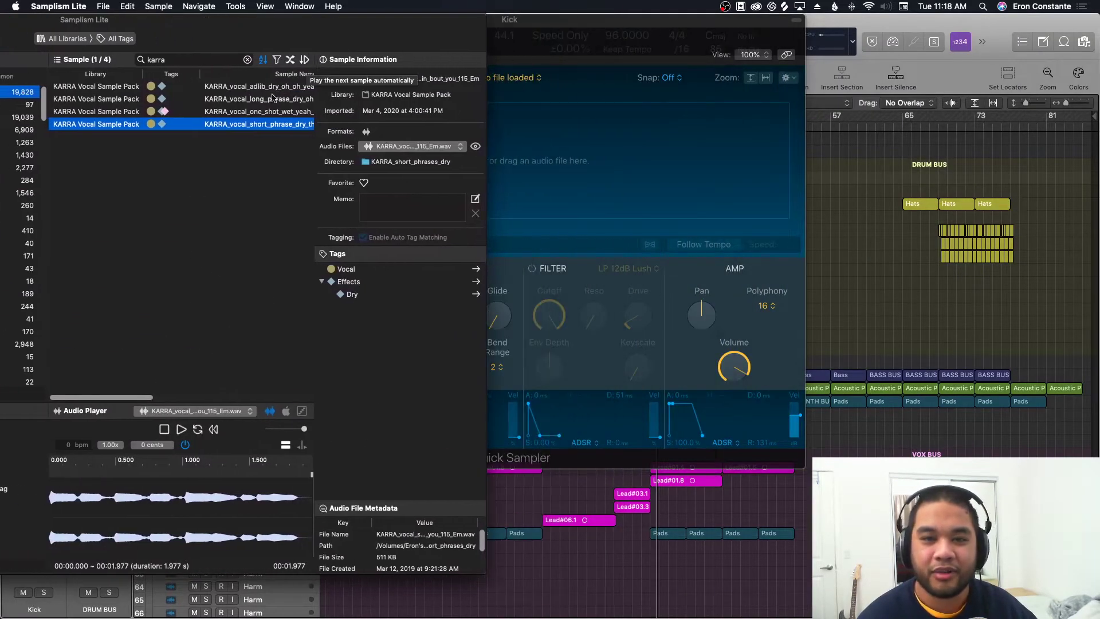
pyautogui.moveTo(244, 125); pyautogui.dragTo(531, 171)
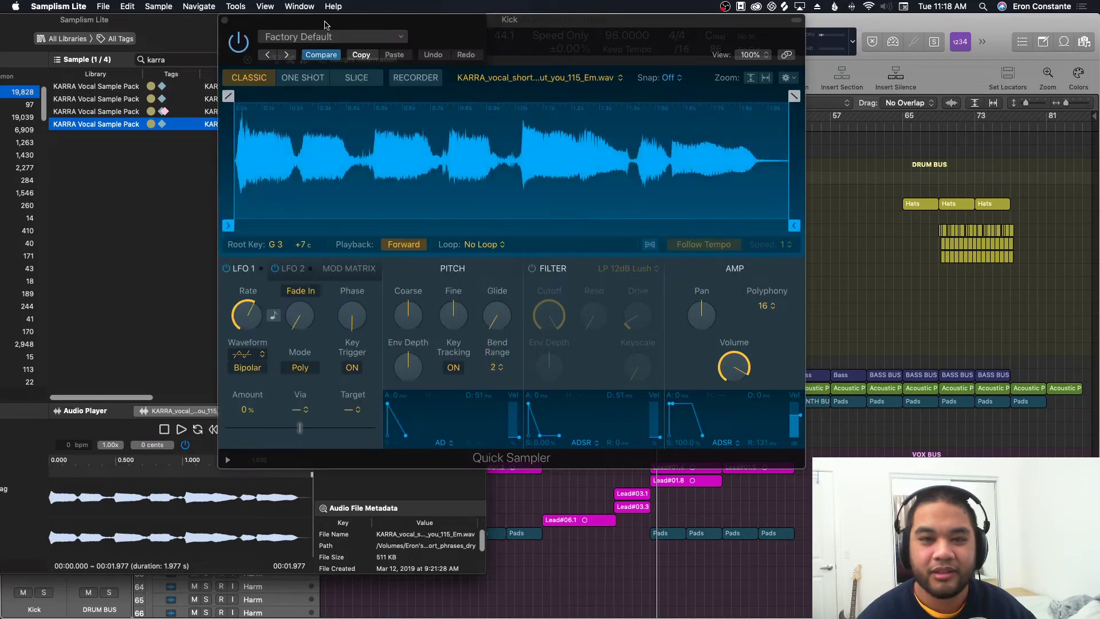
pyautogui.click(500, 208)
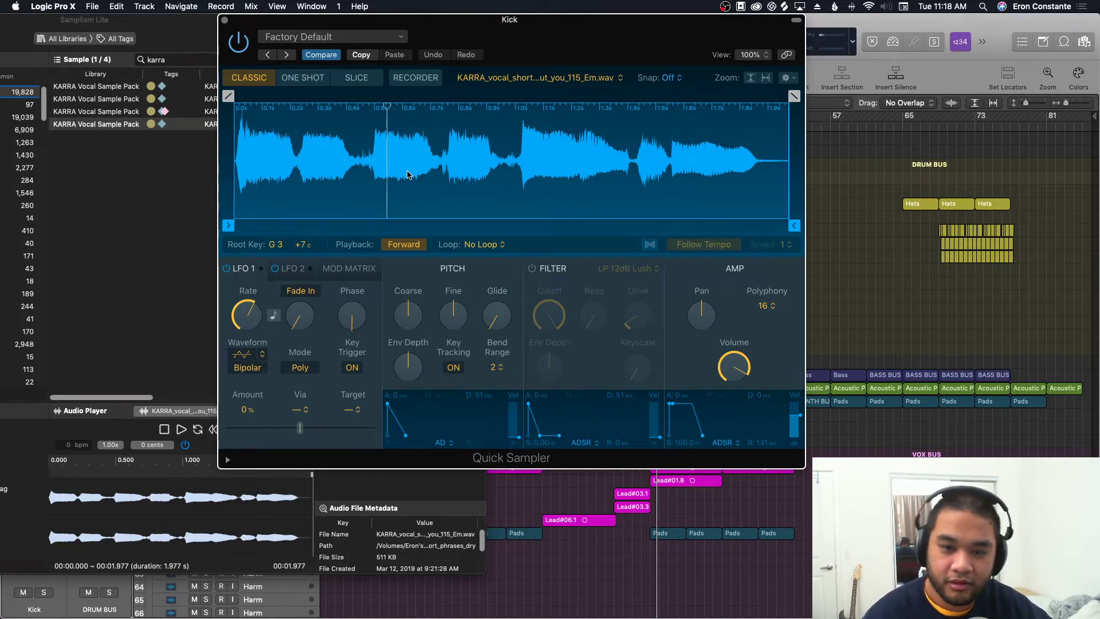
# Step: Try One Shot and Classic, switch to Slice mode, and delete an unwanted slice marker
pyautogui.click(322, 80)
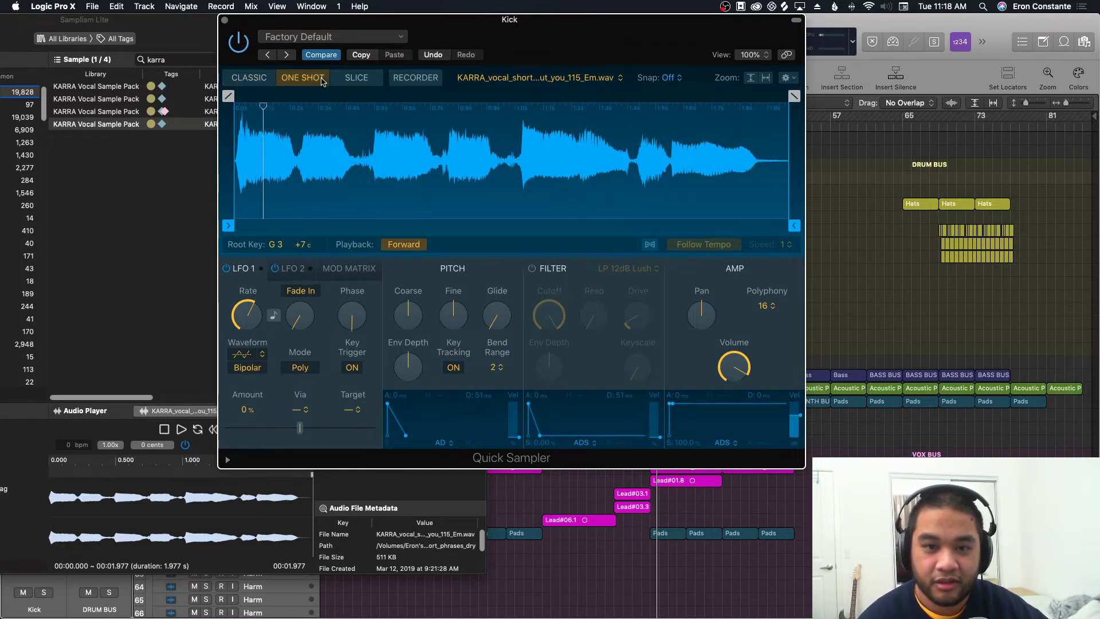
pyautogui.click(252, 85)
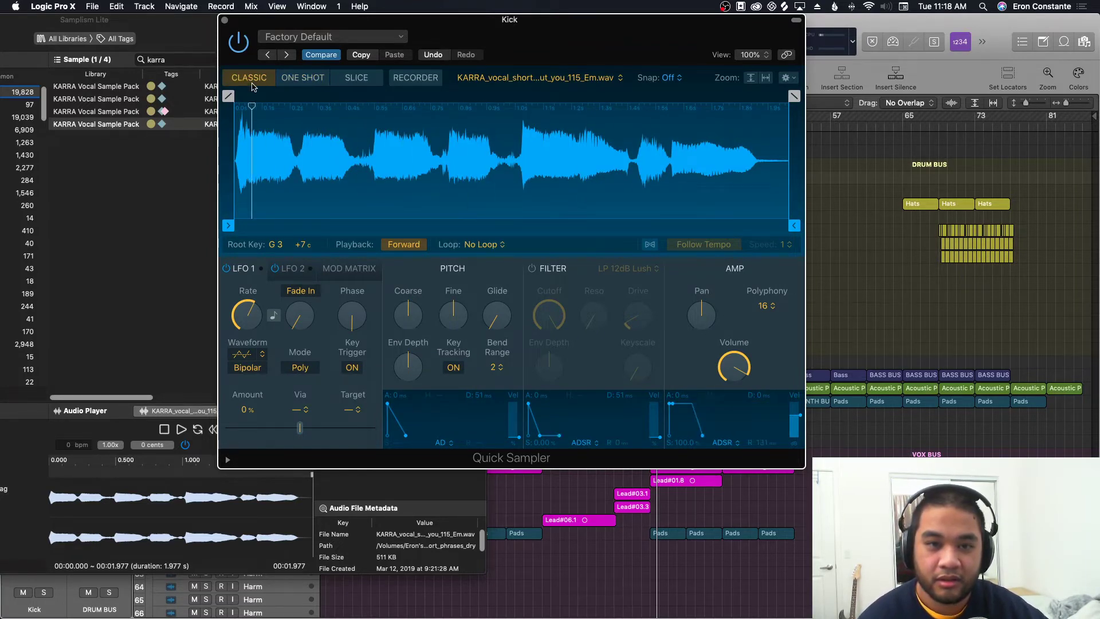
pyautogui.click(360, 80)
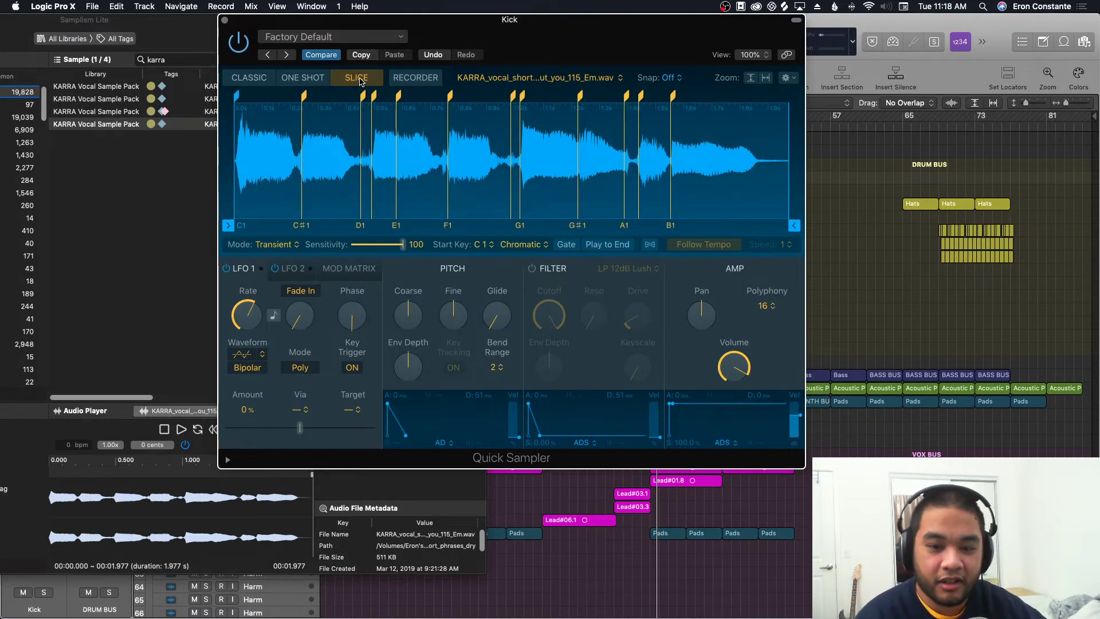
pyautogui.moveTo(721, 370)
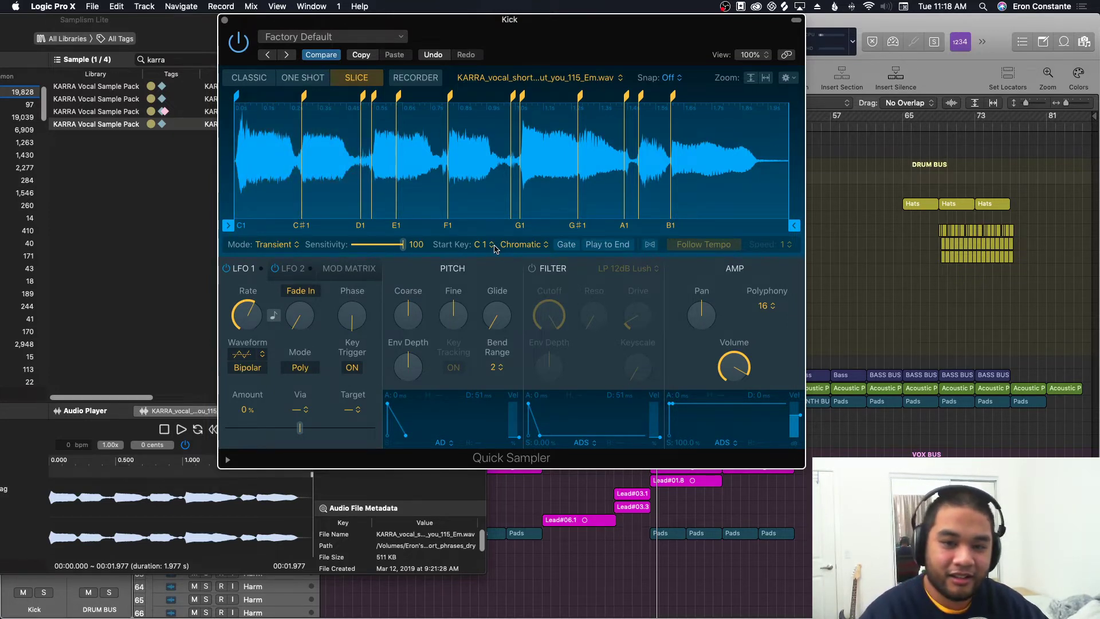
pyautogui.doubleClick(362, 99)
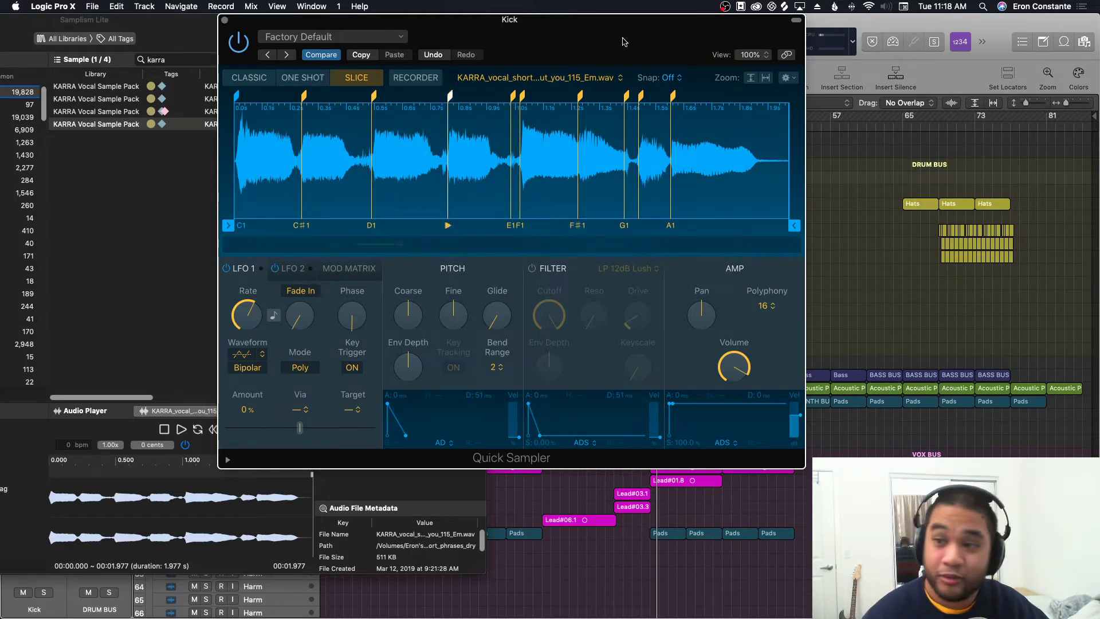
# Step: Set the system sound output to External Headphones
pyautogui.click(887, 5)
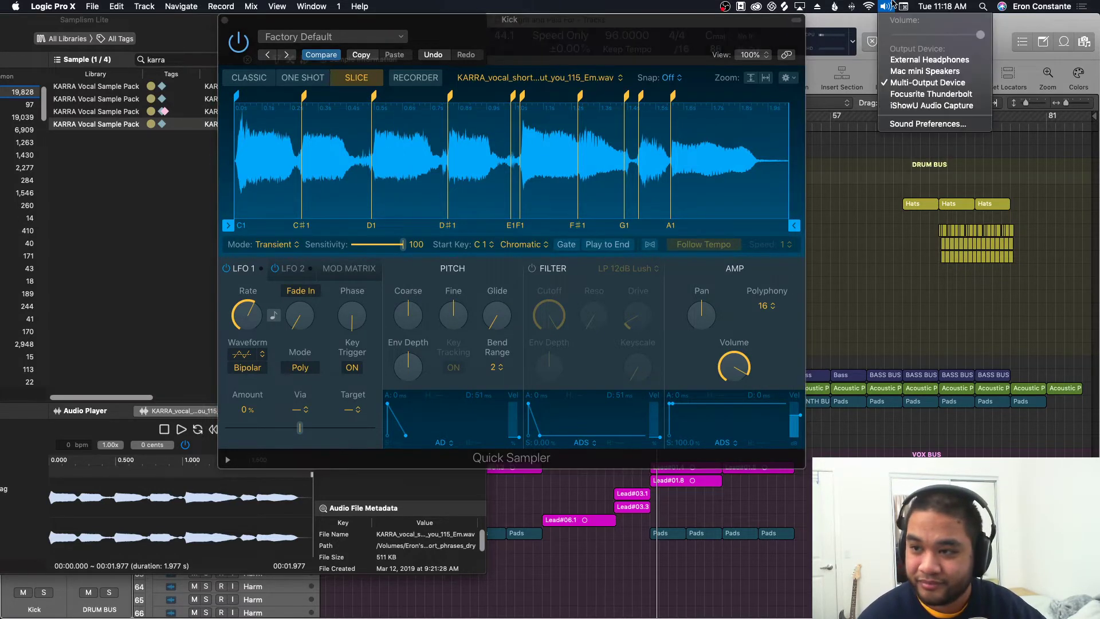
pyautogui.click(912, 60)
pyautogui.click(887, 6)
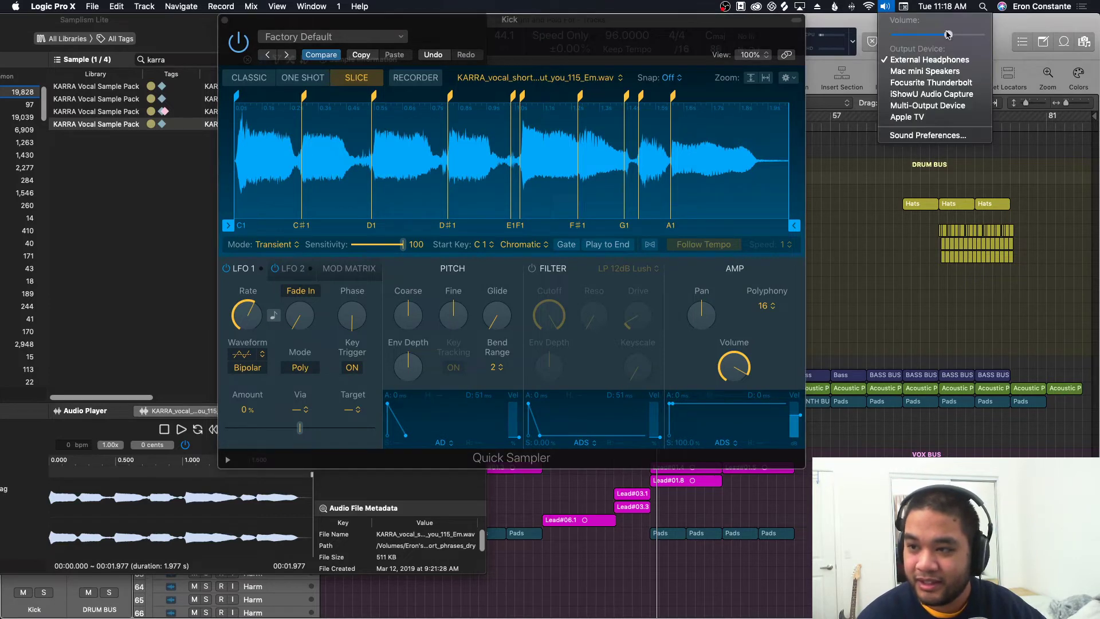
pyautogui.click(898, 3)
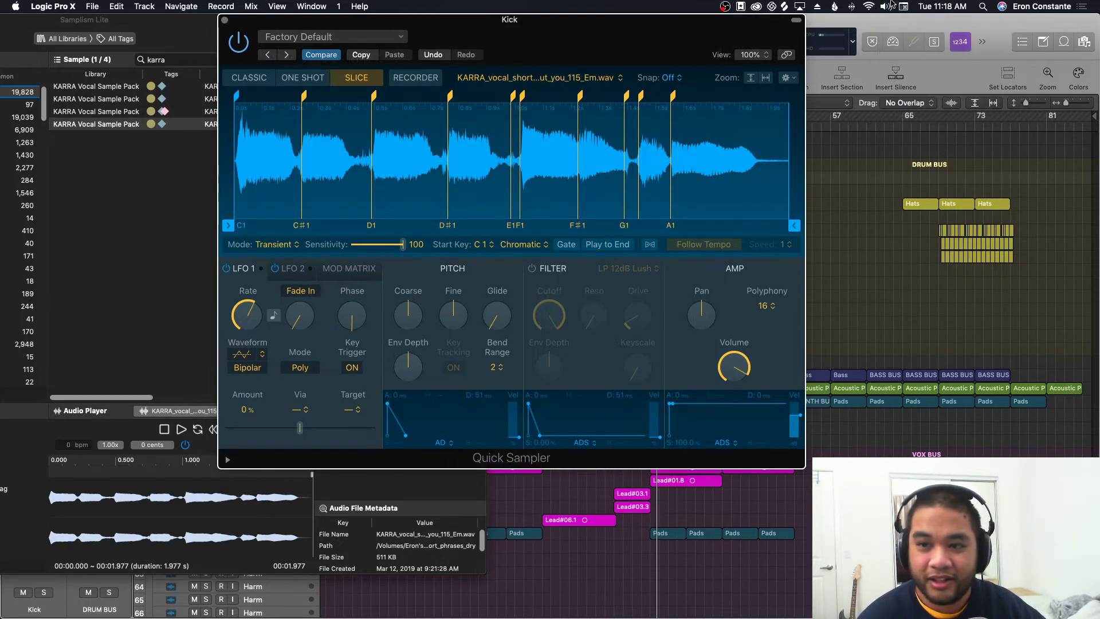
pyautogui.click(891, 4)
pyautogui.click(891, 4)
pyautogui.moveTo(646, 616)
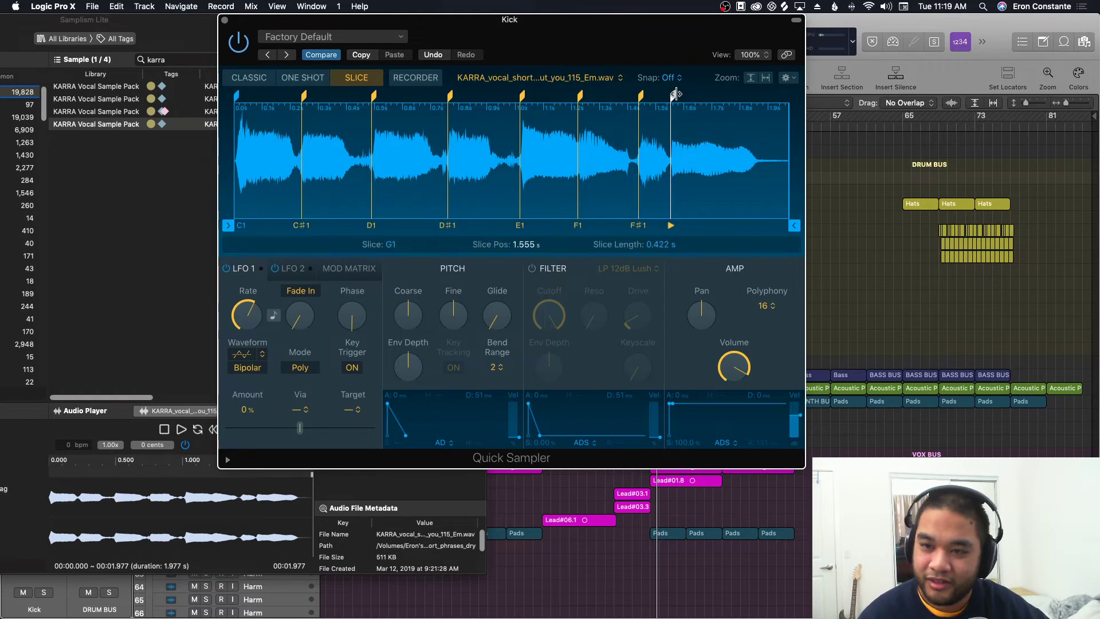
# Step: Remove the extra slice marker after the F#1 slice
pyautogui.doubleClick(673, 95)
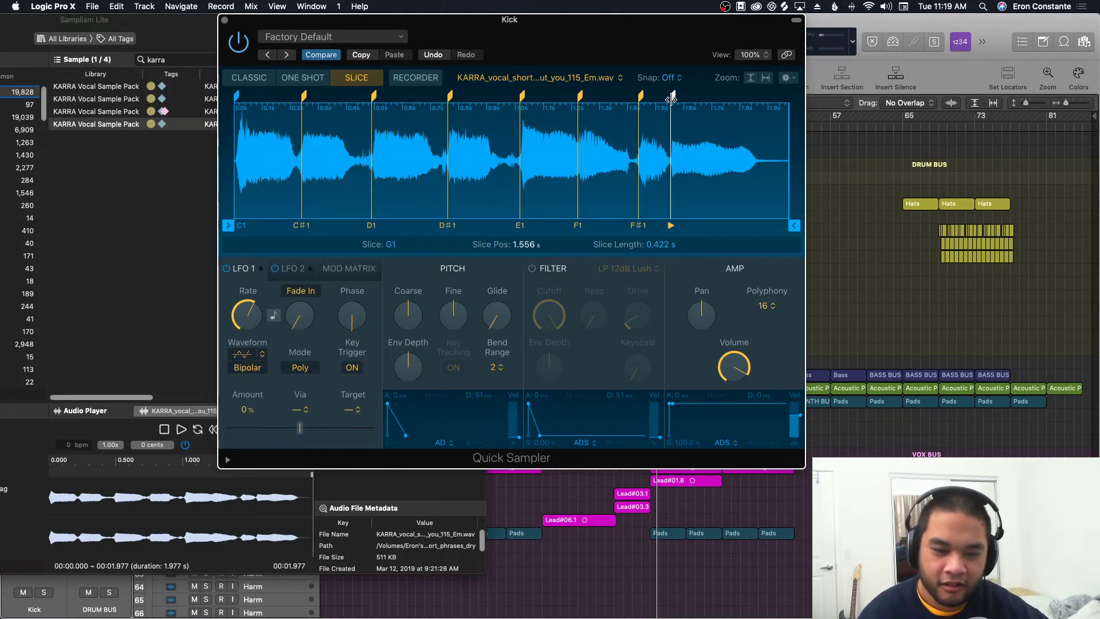
# Step: Raise the LFO Fade In to about 2138 ms
pyautogui.moveTo(307, 317); pyautogui.dragTo(304, 281)
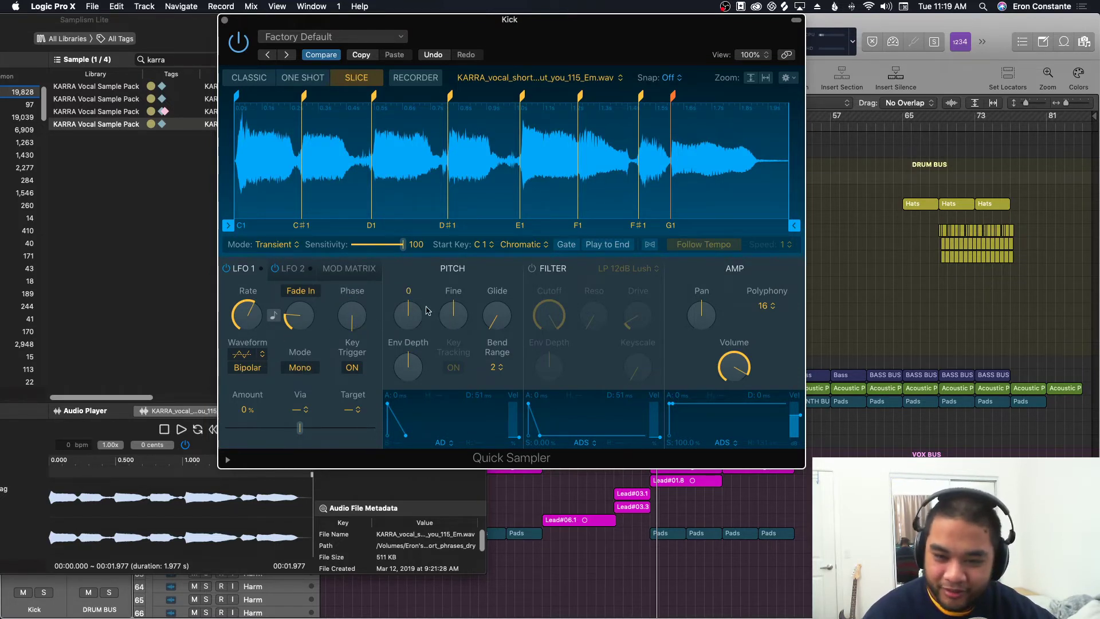
# Step: Set Coarse tuning to +2, lengthen the pitch envelope decay, and drop amp sustain to 1.4%
pyautogui.moveTo(411, 317); pyautogui.dragTo(411, 306)
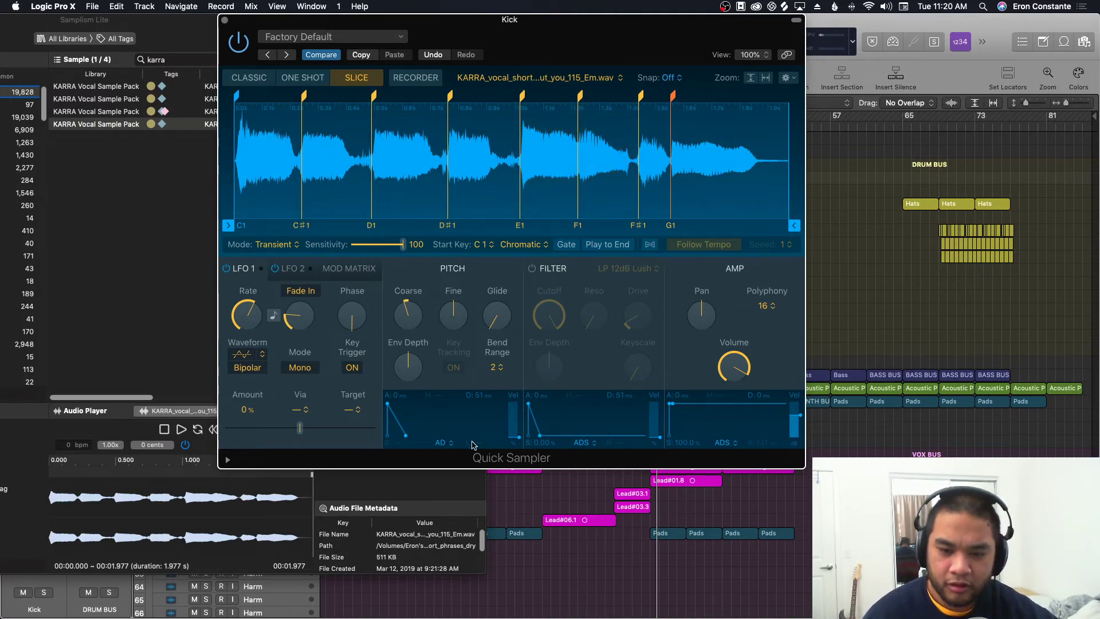
pyautogui.moveTo(405, 435); pyautogui.dragTo(419, 406)
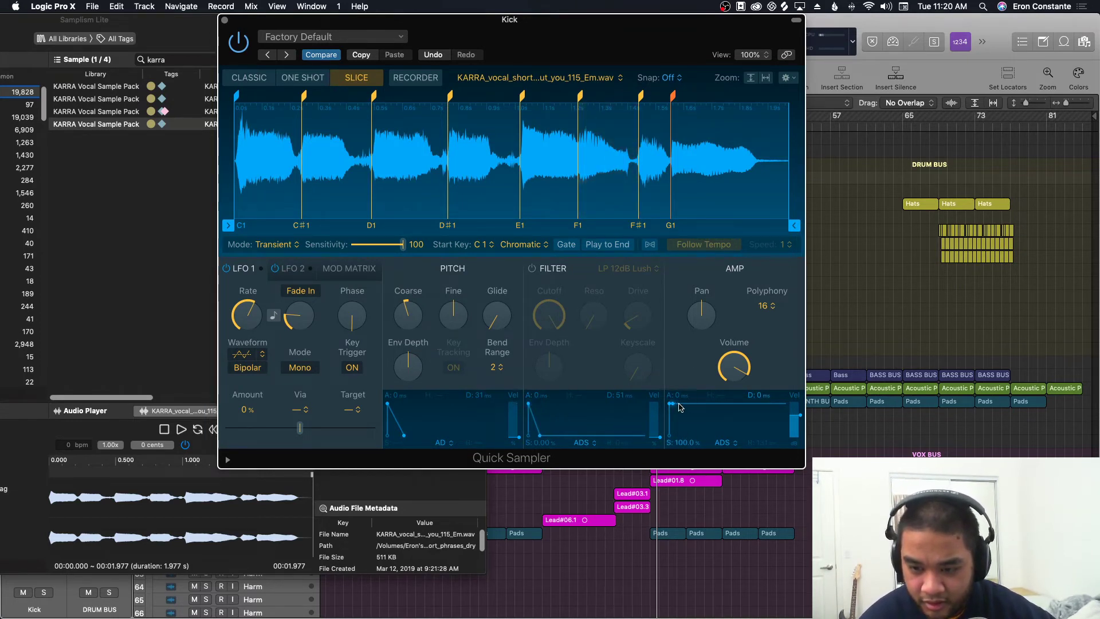
pyautogui.moveTo(714, 408); pyautogui.dragTo(681, 402)
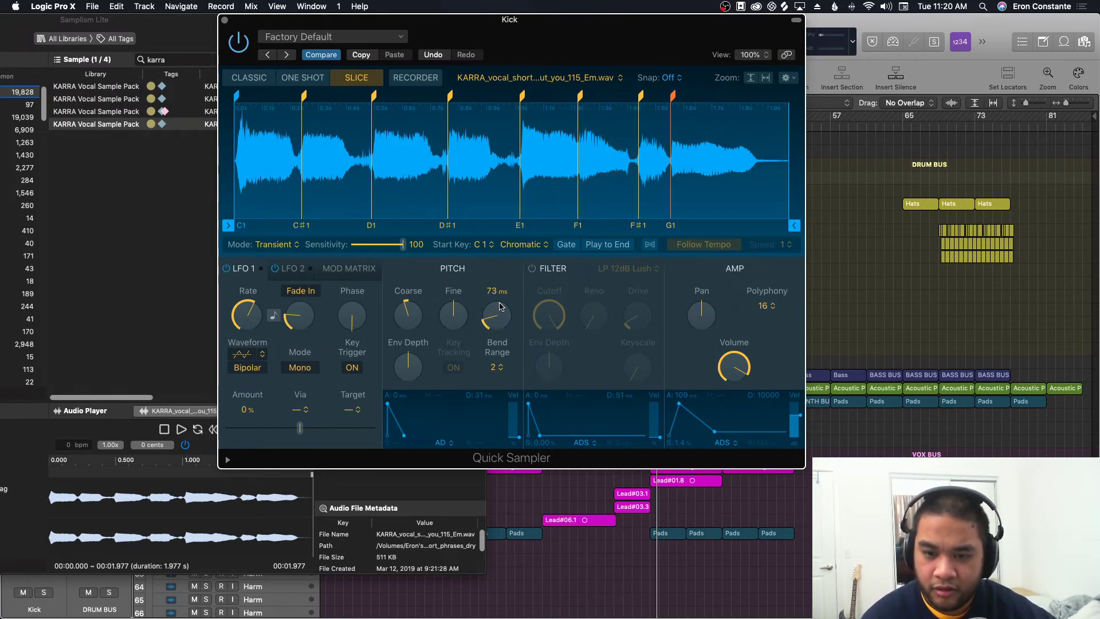
# Step: Add about 344 ms Glide, a slight Fine detune, and more filter envelope velocity sensitivity
pyautogui.moveTo(499, 312); pyautogui.dragTo(494, 253)
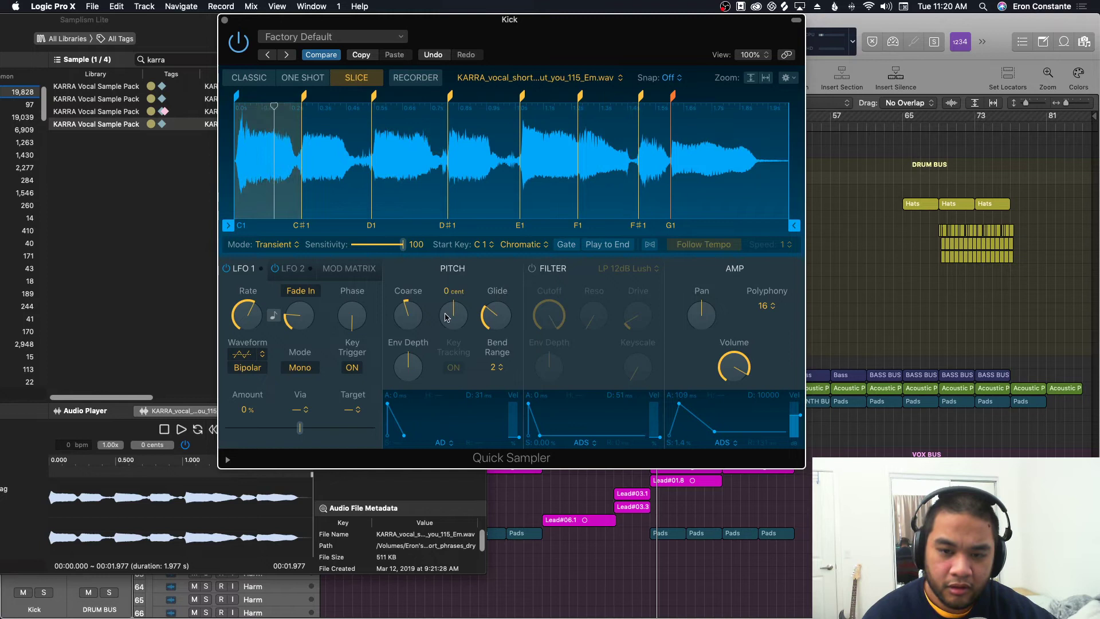
pyautogui.moveTo(453, 316)
pyautogui.mouseDown()
pyautogui.moveTo(447, 353)
pyautogui.moveTo(453, 316)
pyautogui.mouseUp()
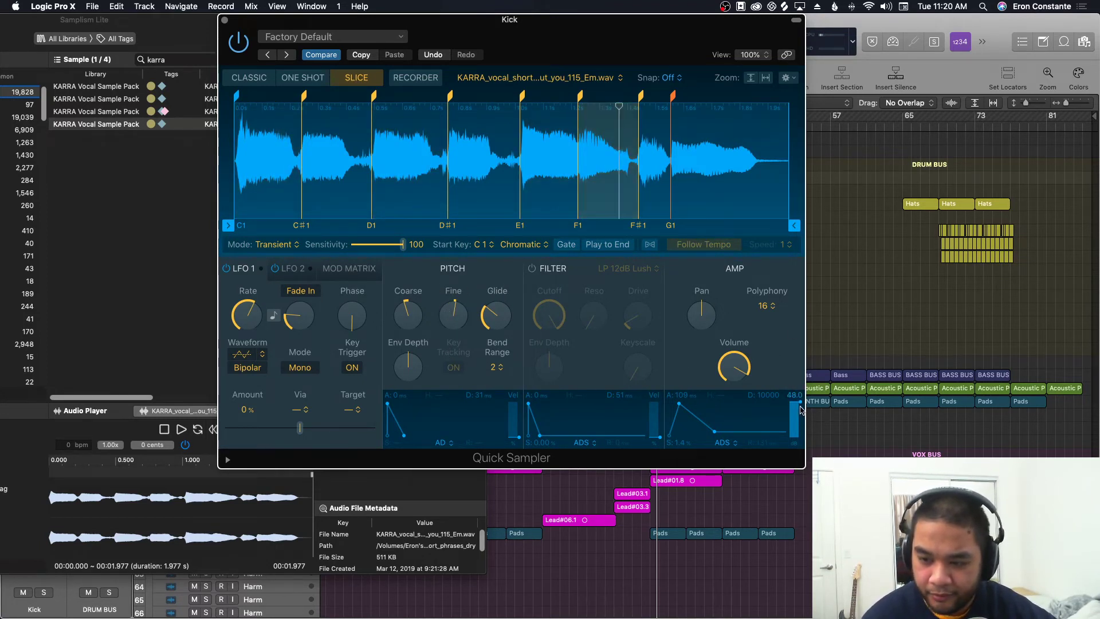
pyautogui.moveTo(658, 440); pyautogui.dragTo(657, 408)
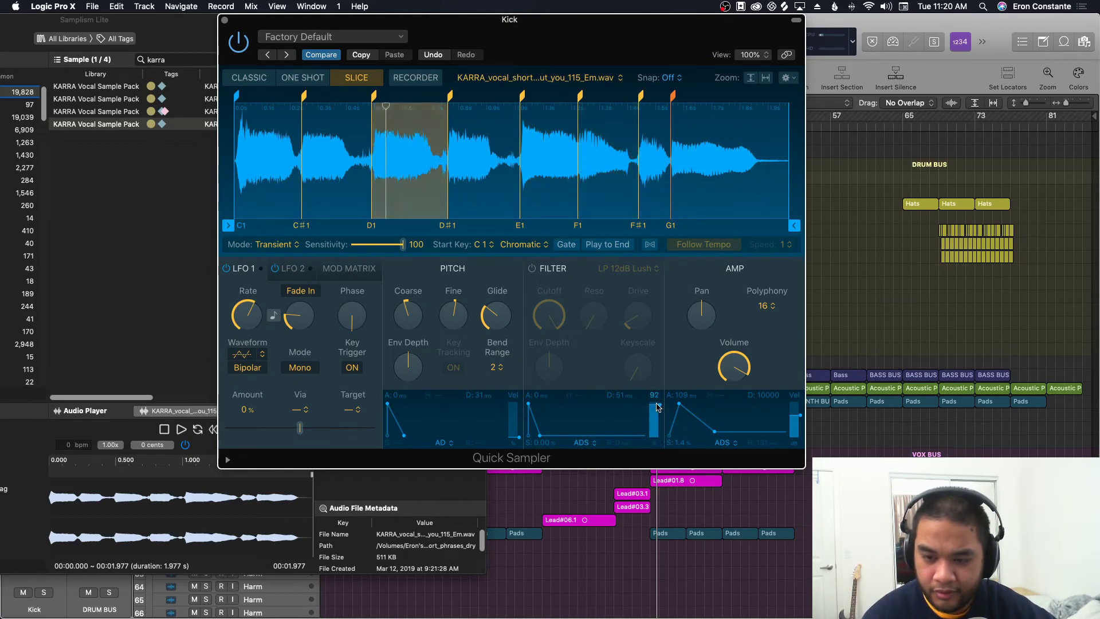
# Step: Enable the LP 12dB Lush filter with drive, 18.8% resonance and negative envelope depth
pyautogui.click(532, 269)
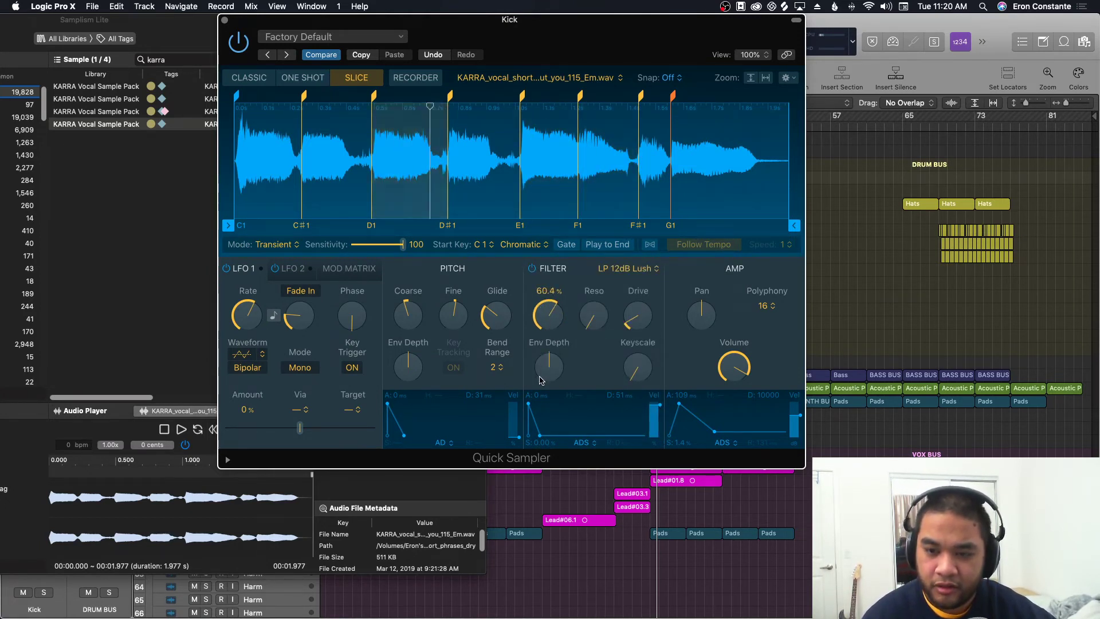
pyautogui.moveTo(638, 317); pyautogui.dragTo(637, 304)
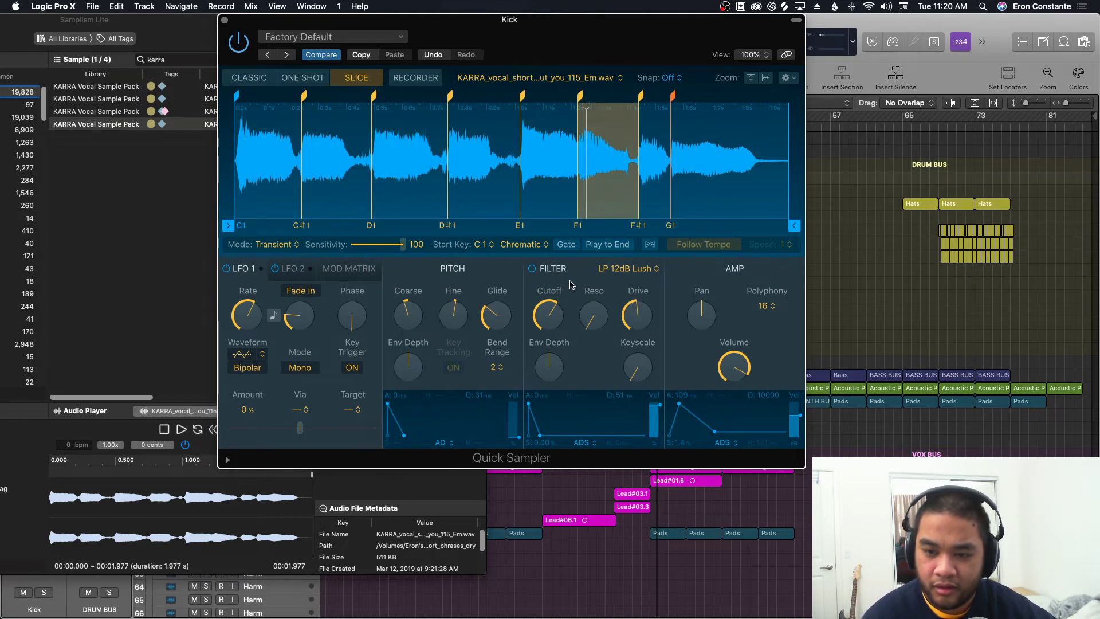
pyautogui.moveTo(594, 315); pyautogui.dragTo(596, 285)
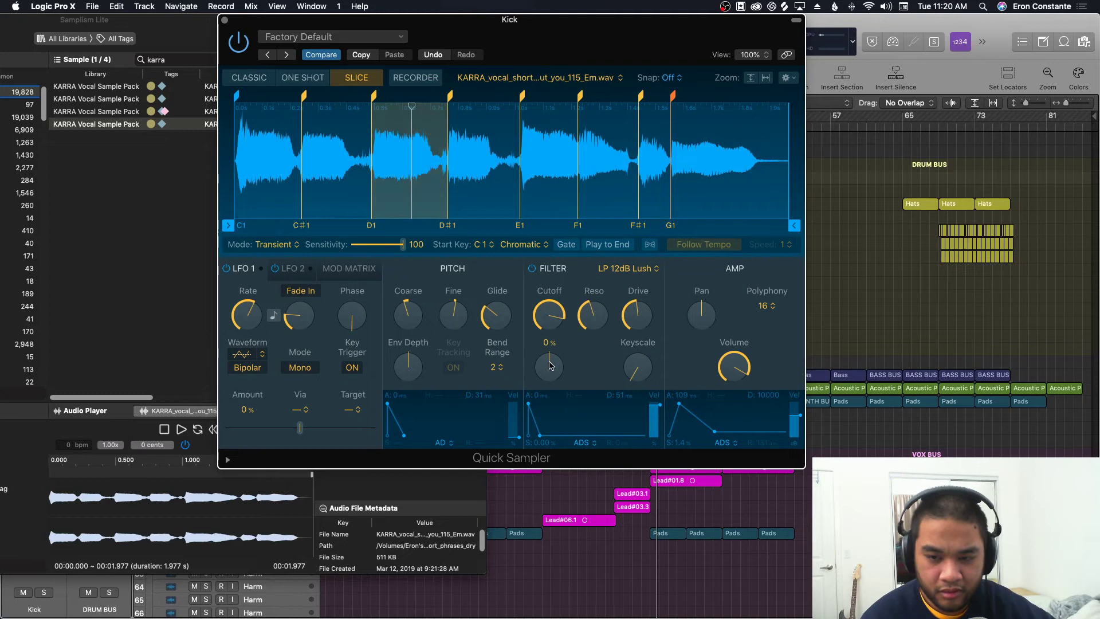
pyautogui.moveTo(550, 365)
pyautogui.mouseDown()
pyautogui.moveTo(548, 377)
pyautogui.moveTo(548, 356)
pyautogui.mouseUp()
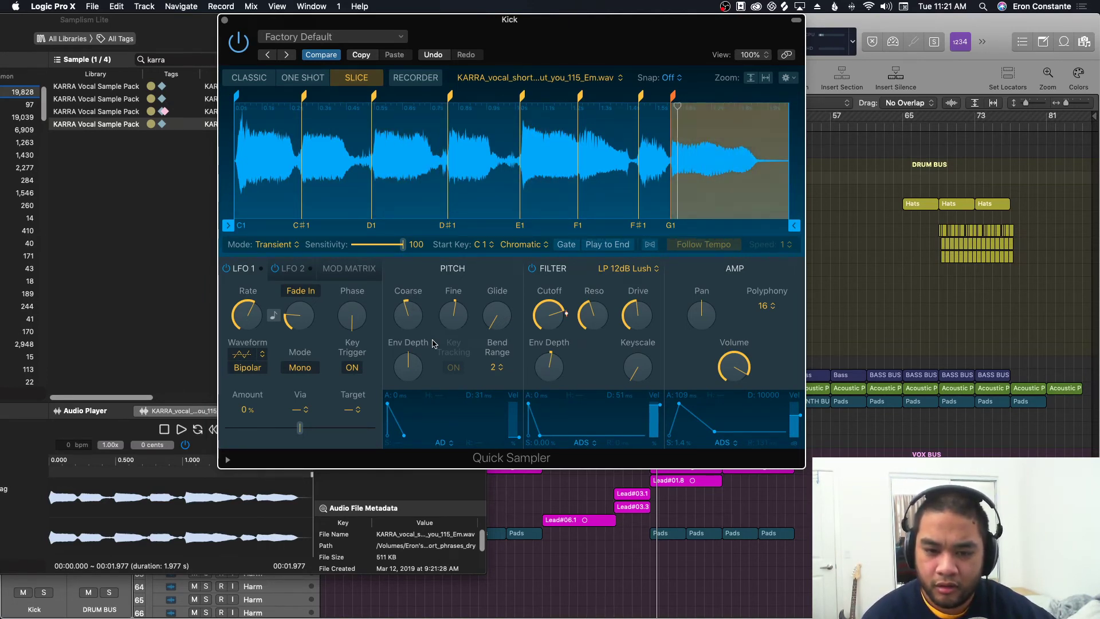
# Step: Turn Key Trigger off, set LFO 1 to Saw at -54.7%, and pan to -11.7
pyautogui.click(352, 367)
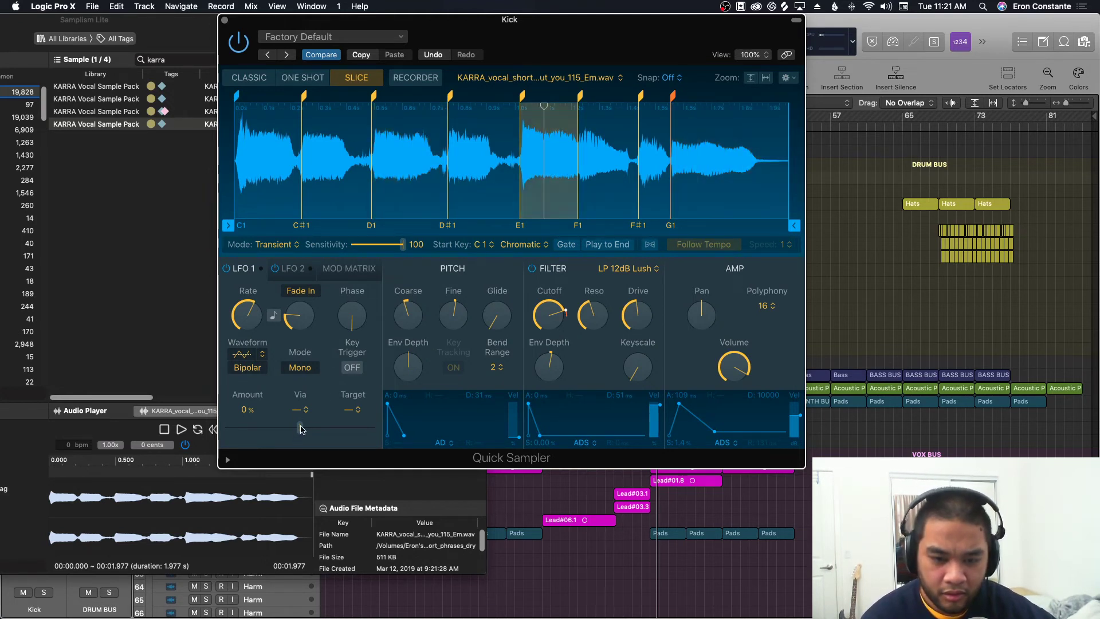
pyautogui.moveTo(300, 428); pyautogui.dragTo(259, 428)
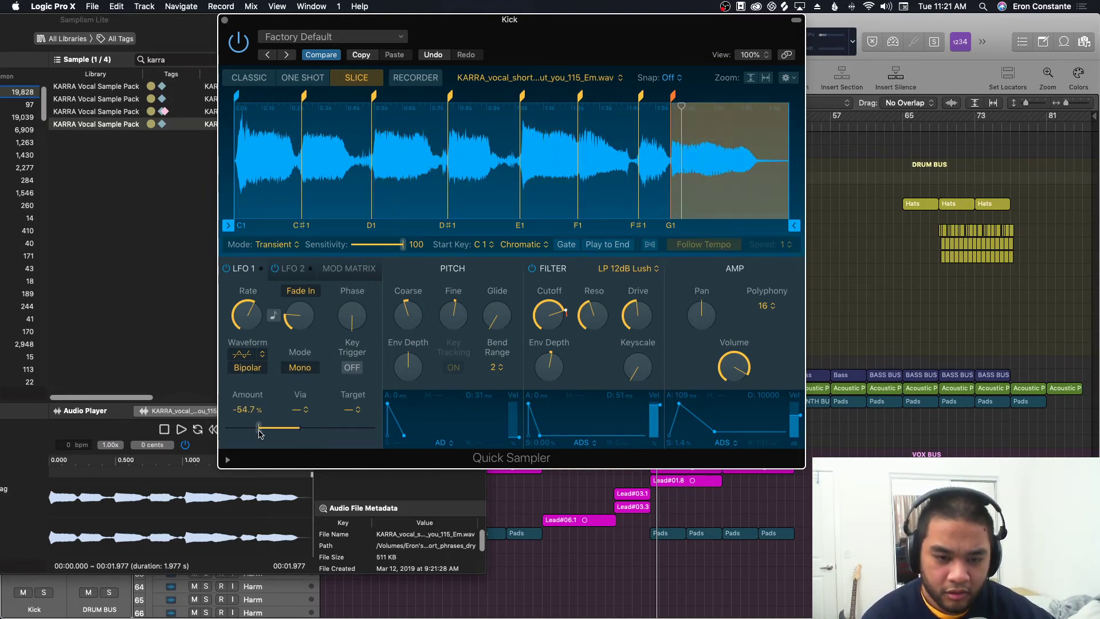
pyautogui.click(247, 355)
pyautogui.click(246, 371)
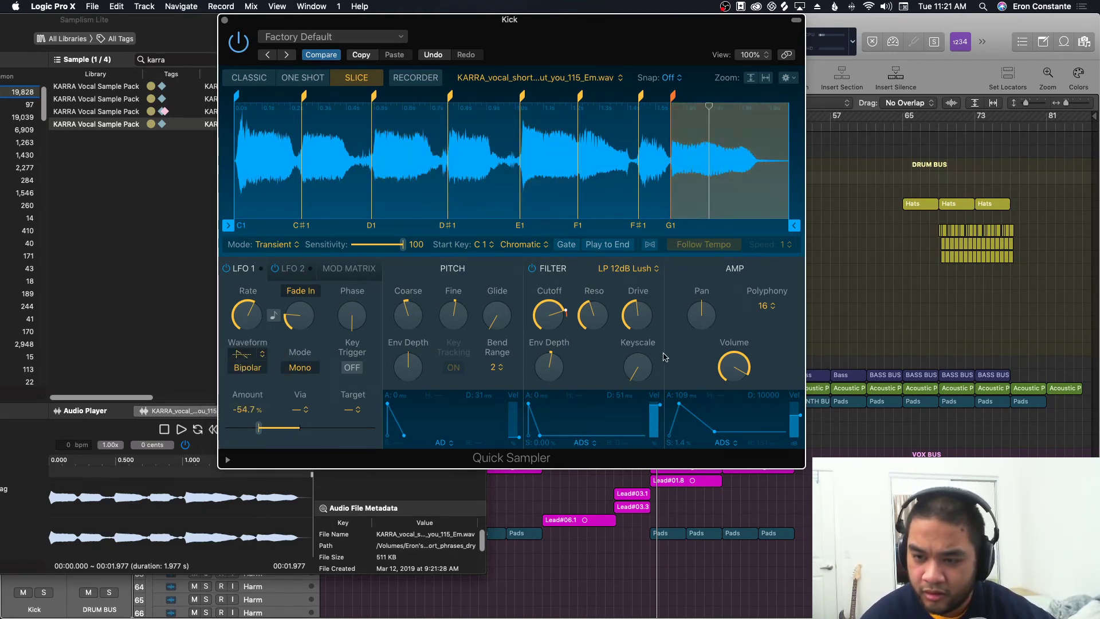
pyautogui.moveTo(701, 321)
pyautogui.mouseDown()
pyautogui.moveTo(703, 333)
pyautogui.moveTo(710, 309)
pyautogui.mouseUp()
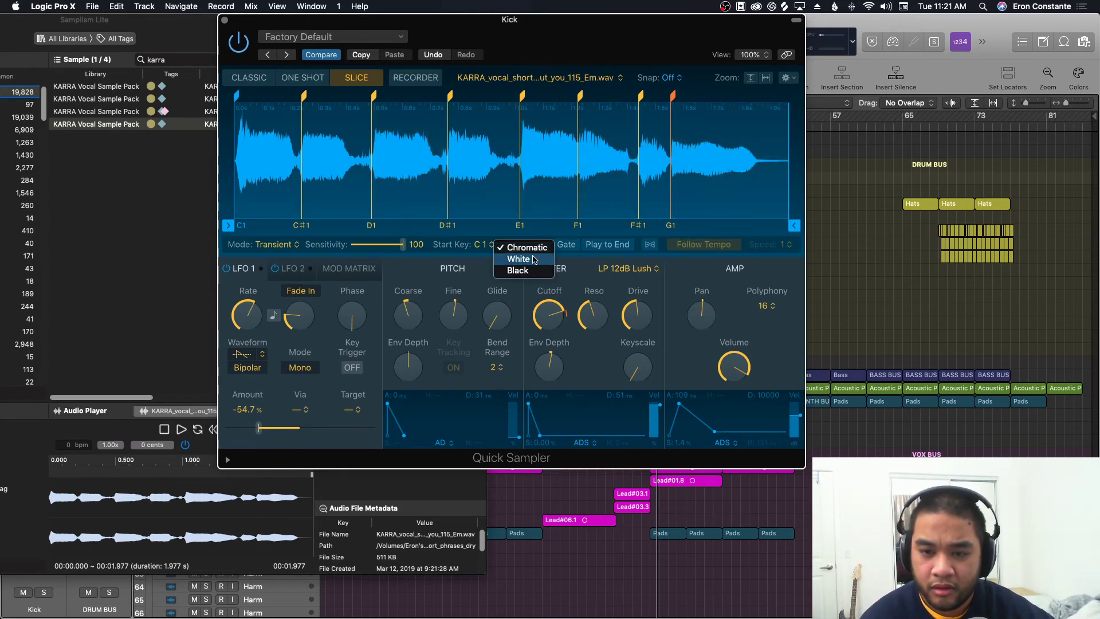
# Step: Set the slice key mapping to White so slices run C1, D1, E1 up to C2
pyautogui.click(533, 259)
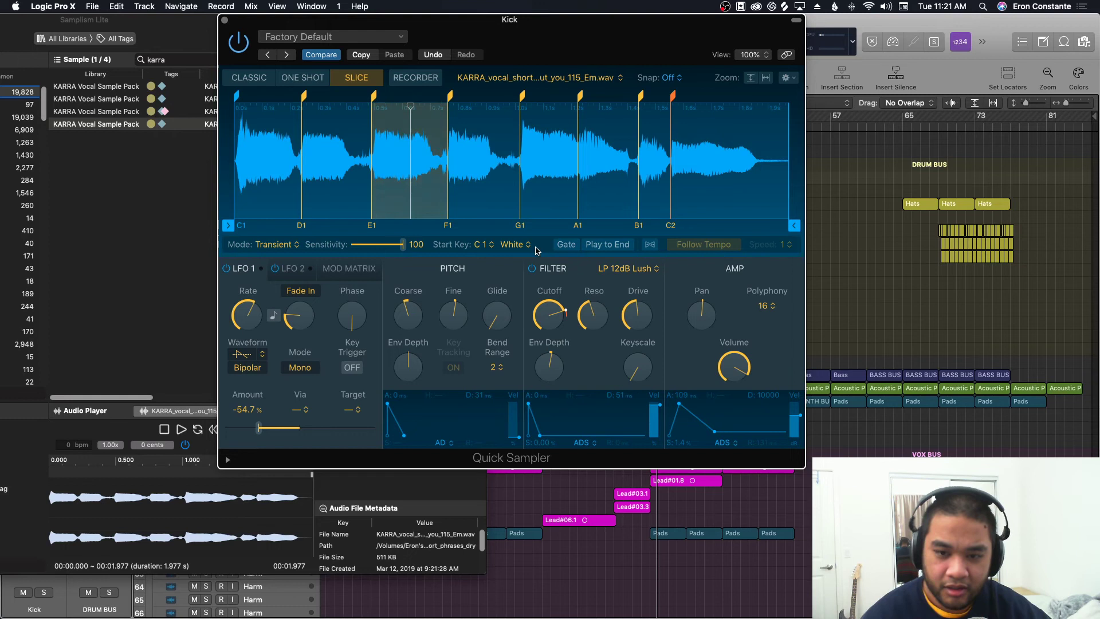
pyautogui.moveTo(298, 301)
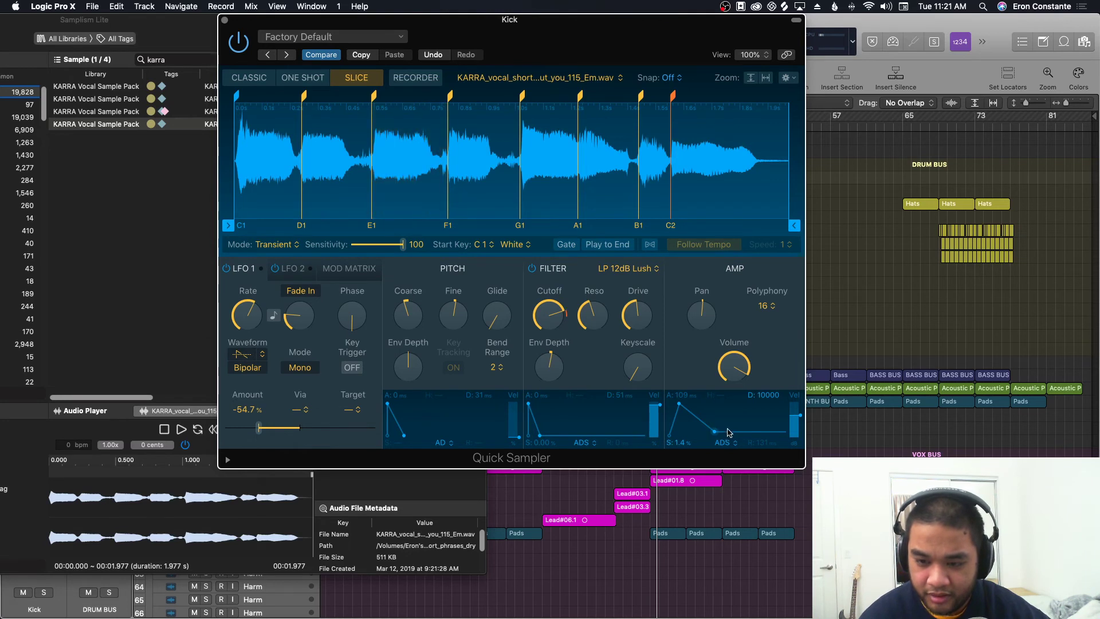
# Step: Pull the amp envelope's decay/sustain point down until sustain reads 0%
pyautogui.moveTo(716, 432)
pyautogui.mouseDown()
pyautogui.moveTo(685, 434)
pyautogui.moveTo(717, 448)
pyautogui.moveTo(689, 449)
pyautogui.moveTo(721, 448)
pyautogui.mouseUp()
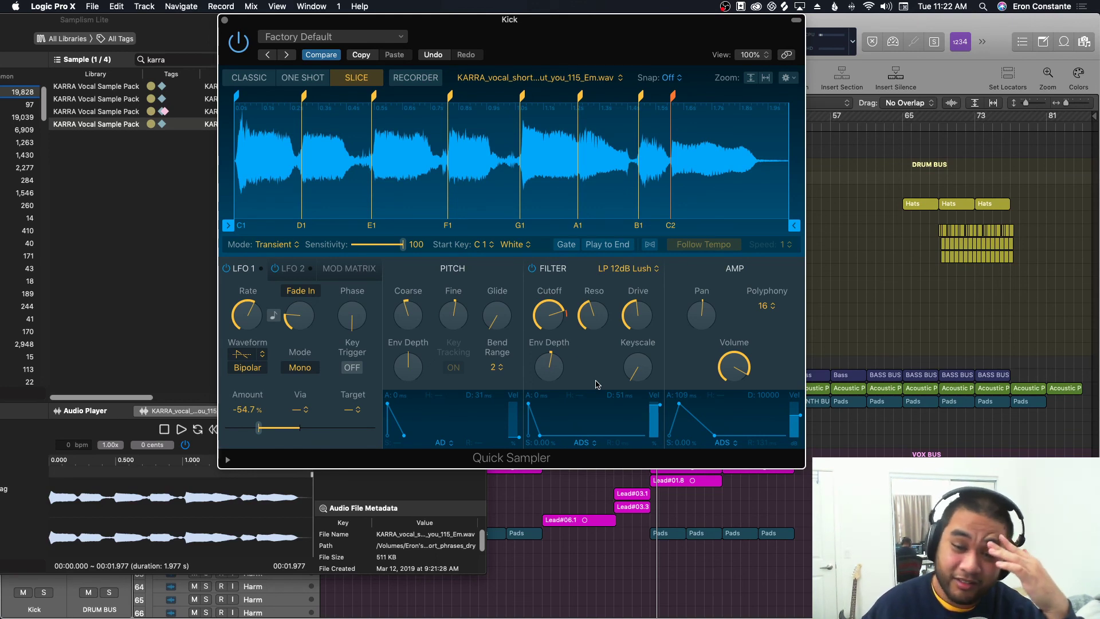
pyautogui.moveTo(714, 617)
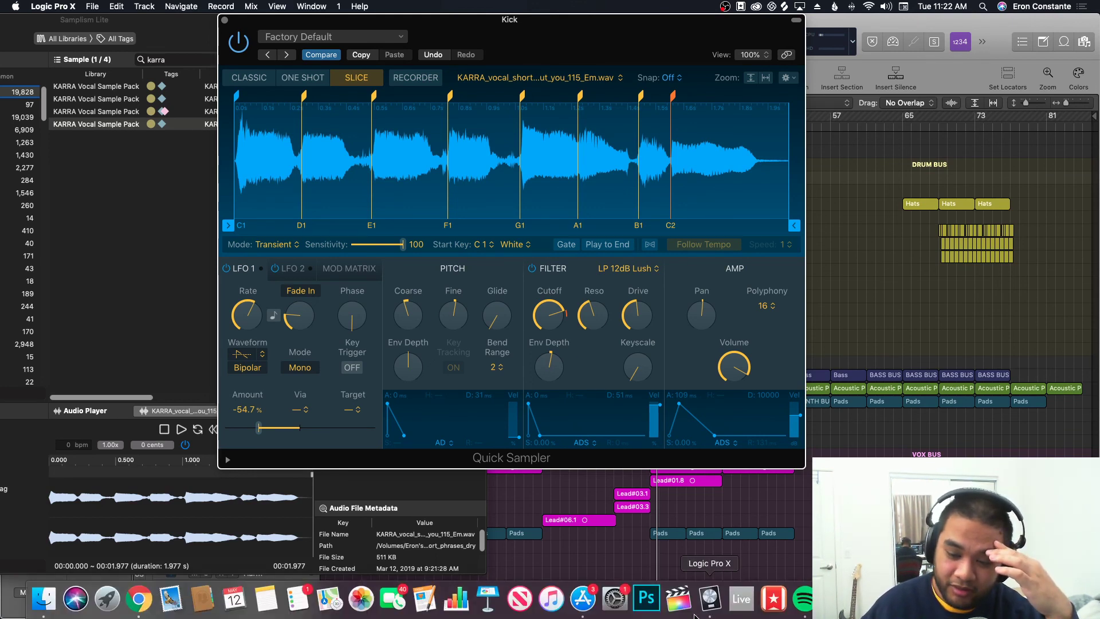